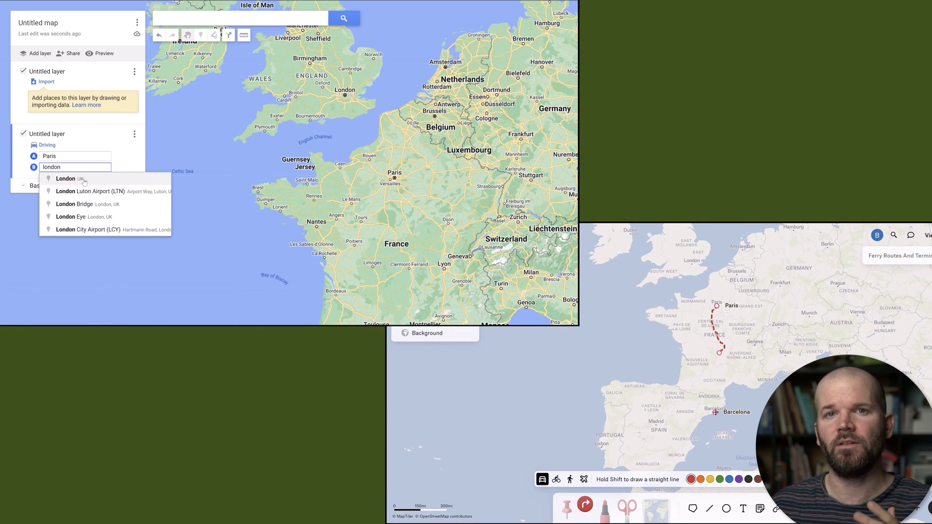
Set London, UK as the destination of the driving route that starts in Paris.
left_click(65, 178)
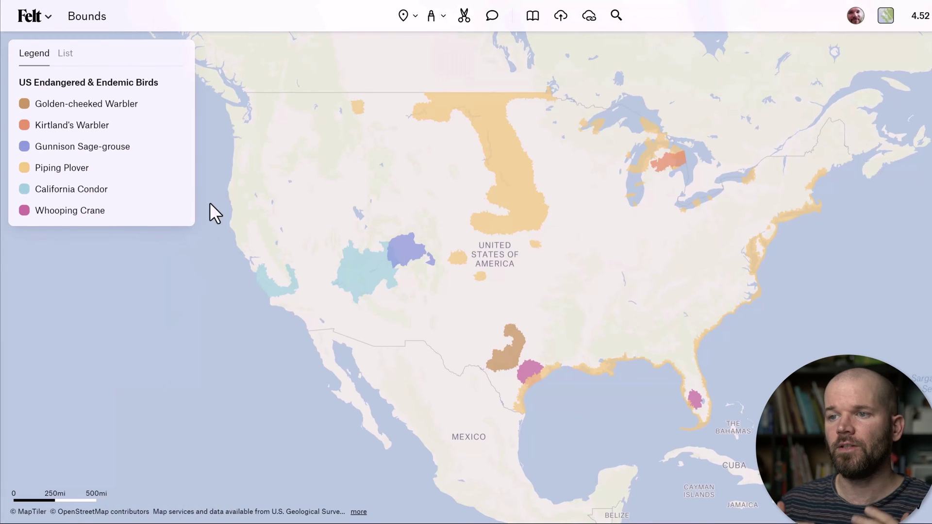
left_click(104, 87)
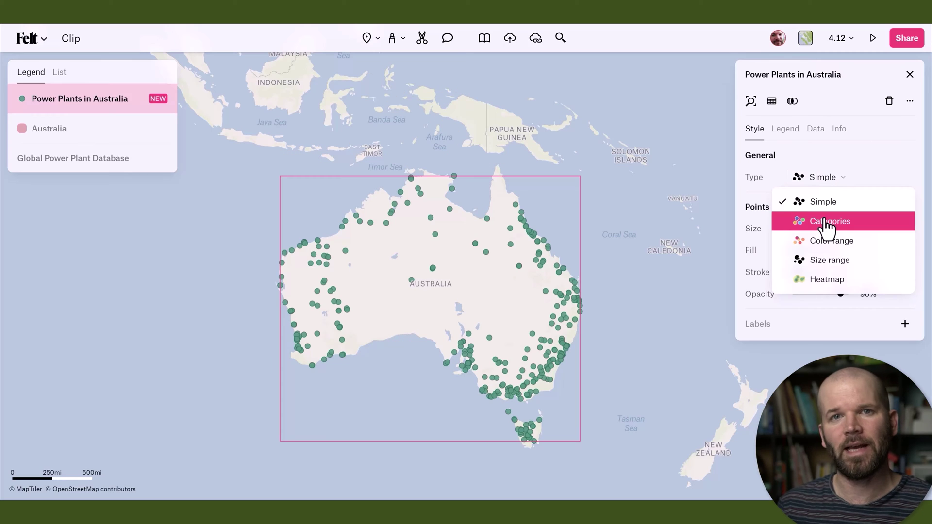
Style the Power Plants in Australia layer as Categories coloured by the primary_fuel field.
left_click(827, 221)
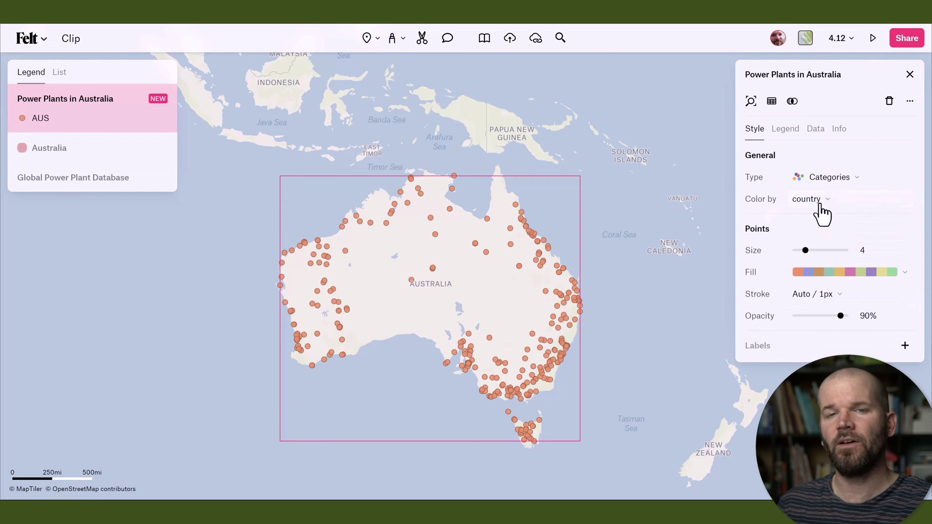
left_click(820, 203)
scroll(831, 287, "down", 5)
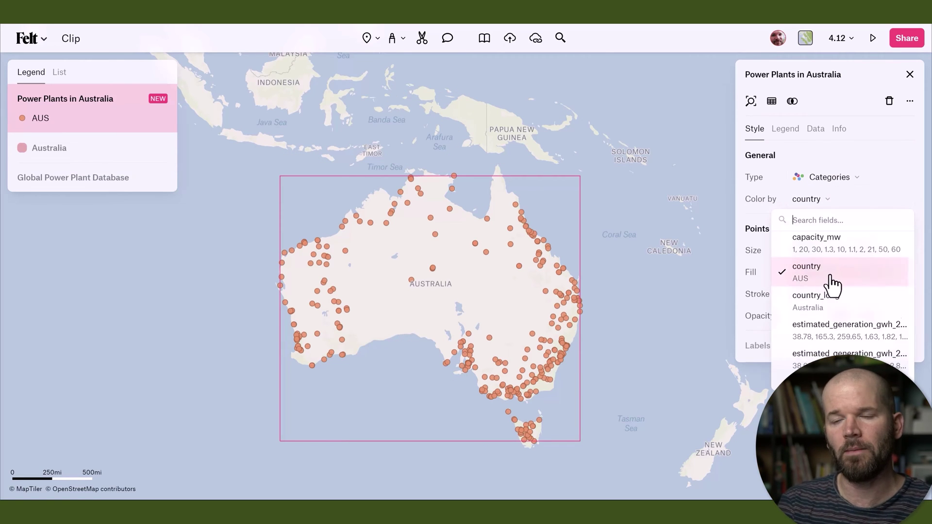
scroll(831, 288, "down", 3)
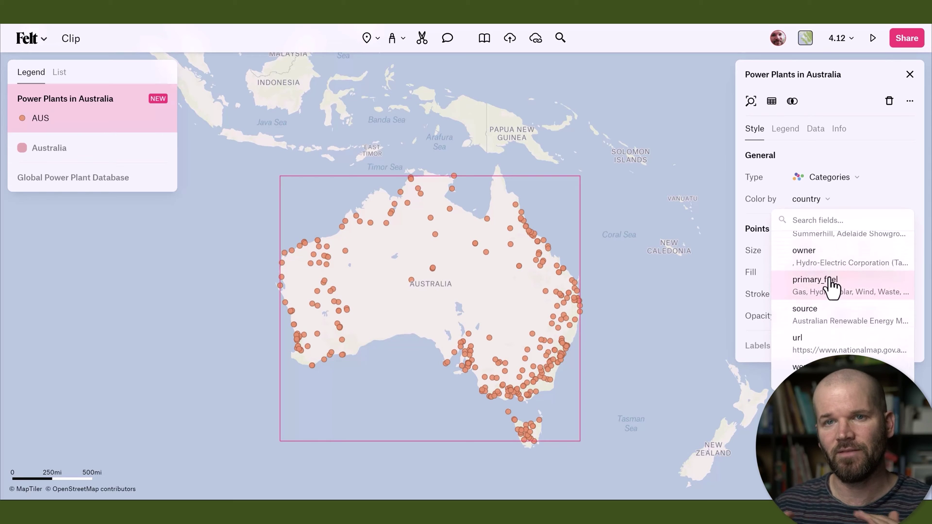
left_click(832, 286)
left_click(873, 274)
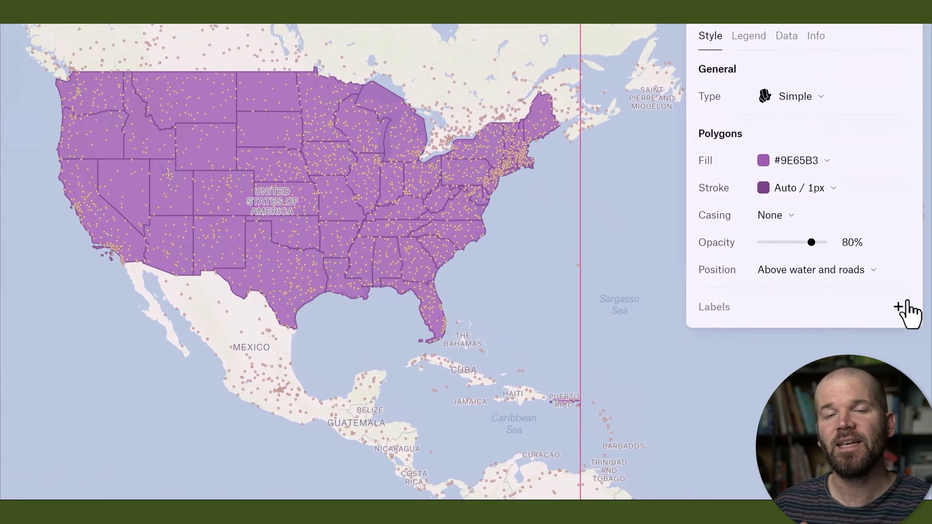
Add labels to the US states polygon layer and browse the fields available for labelling.
left_click(899, 311)
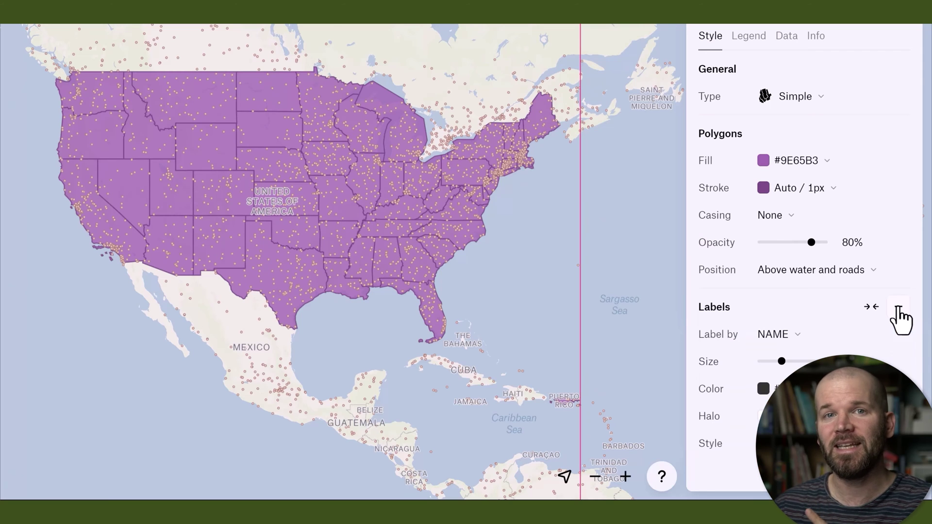
left_click(793, 340)
scroll(804, 245, "down", 7)
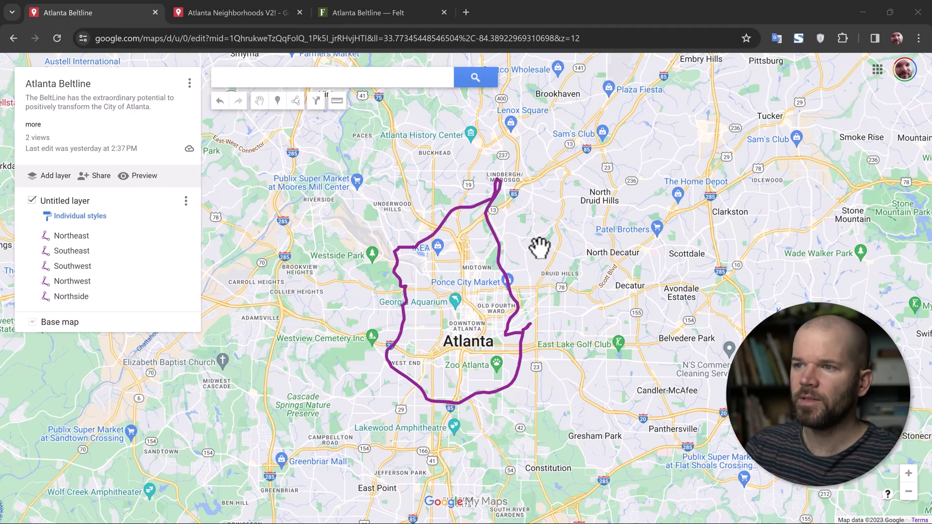
Let anyone with the link view the Atlanta Beltline map in Google My Maps and copy its share link.
left_click_drag(539, 248, 537, 249)
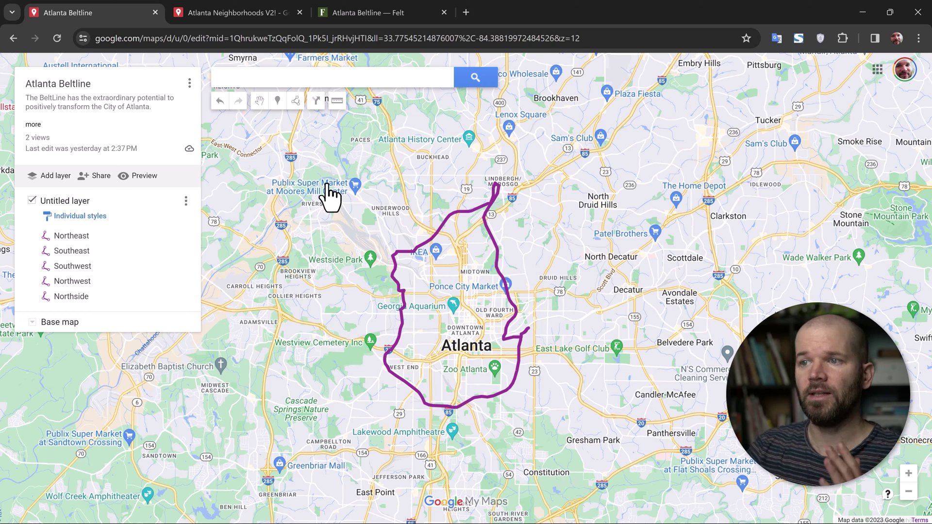
left_click(99, 175)
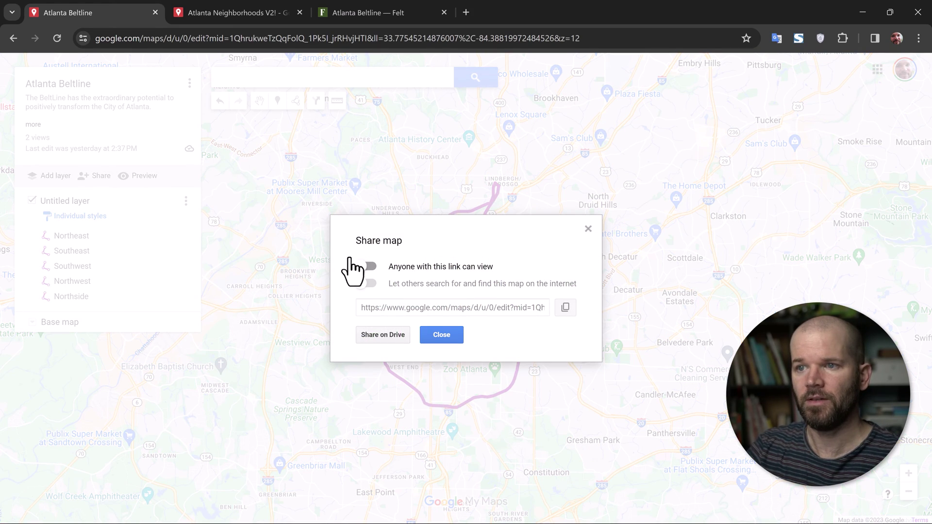
left_click(367, 265)
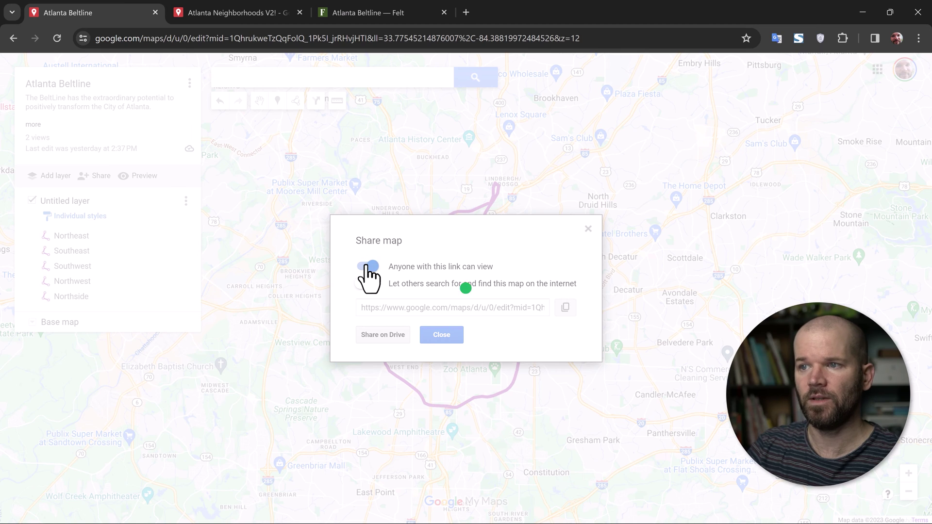
left_click(566, 308)
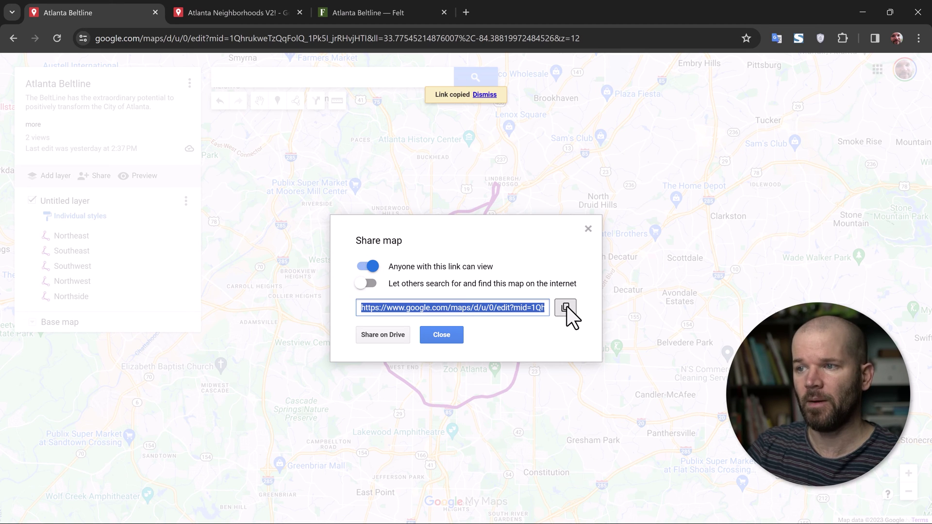
left_click(588, 229)
Switch to the Atlanta Beltline map in Felt and paste the copied Google My Maps link onto it.
left_click(367, 11)
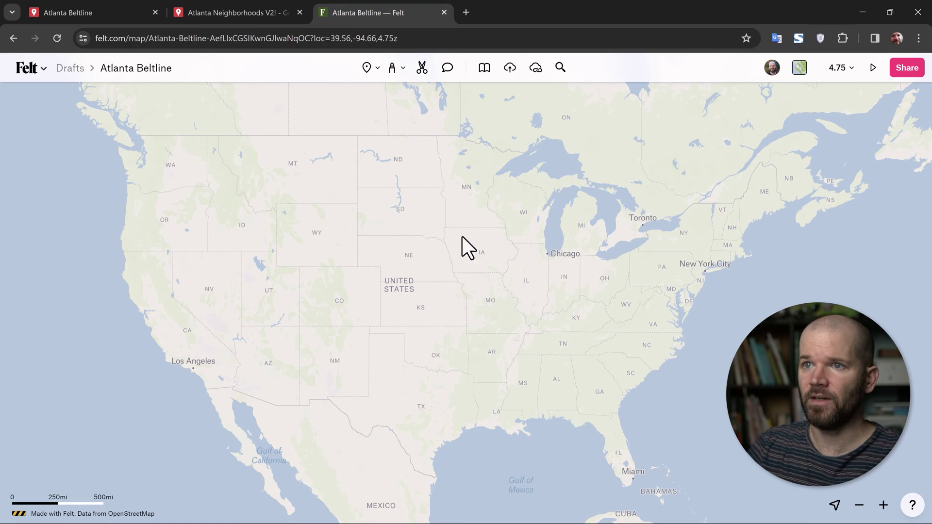
left_click_drag(441, 237, 448, 233)
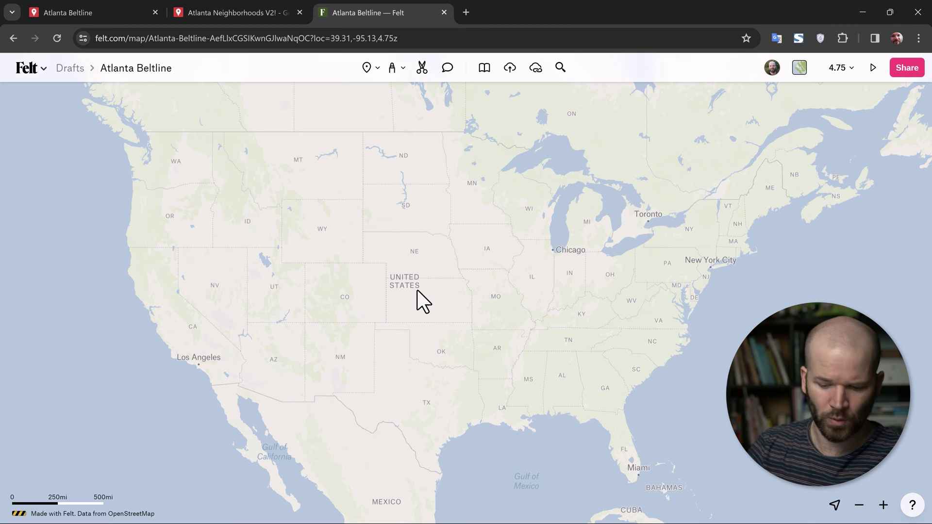
key("ctrl+v")
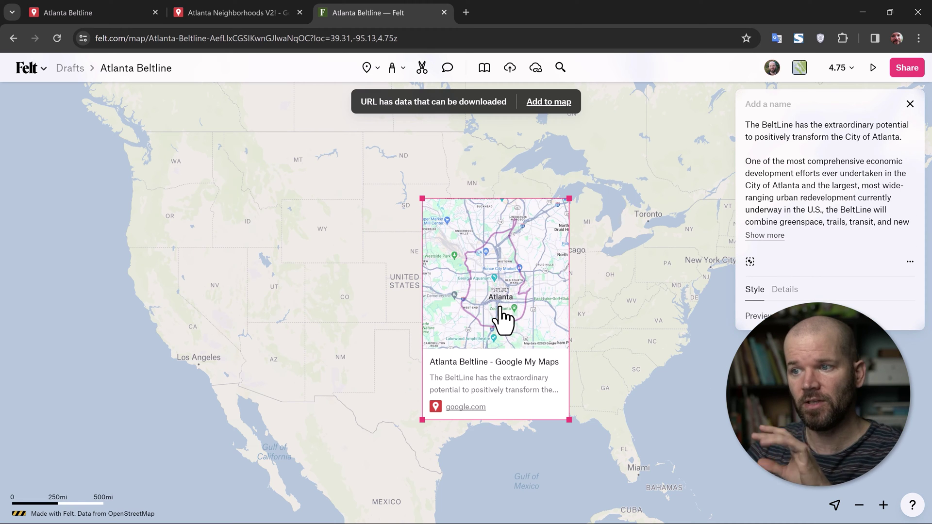
Move the pasted link card slightly west and check its google.com link by opening and closing the source map.
left_click_drag(491, 295, 450, 293)
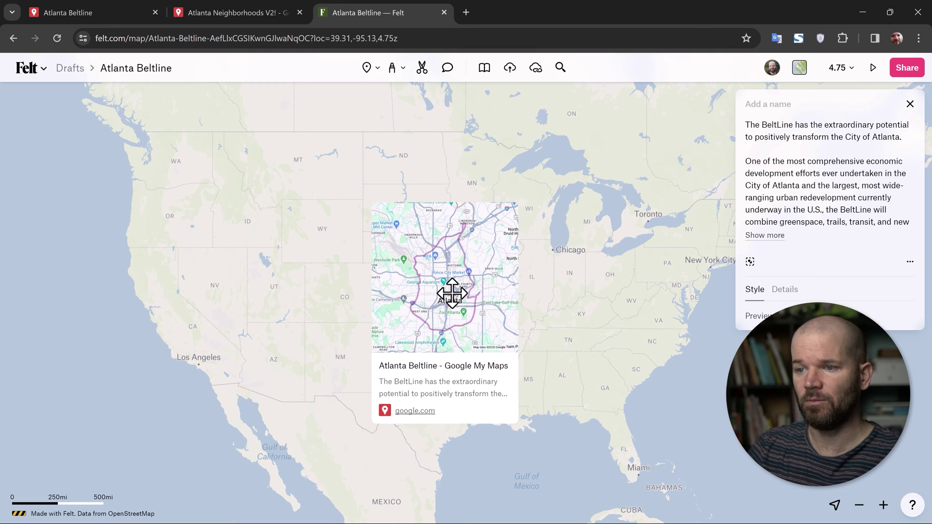
left_click(415, 412)
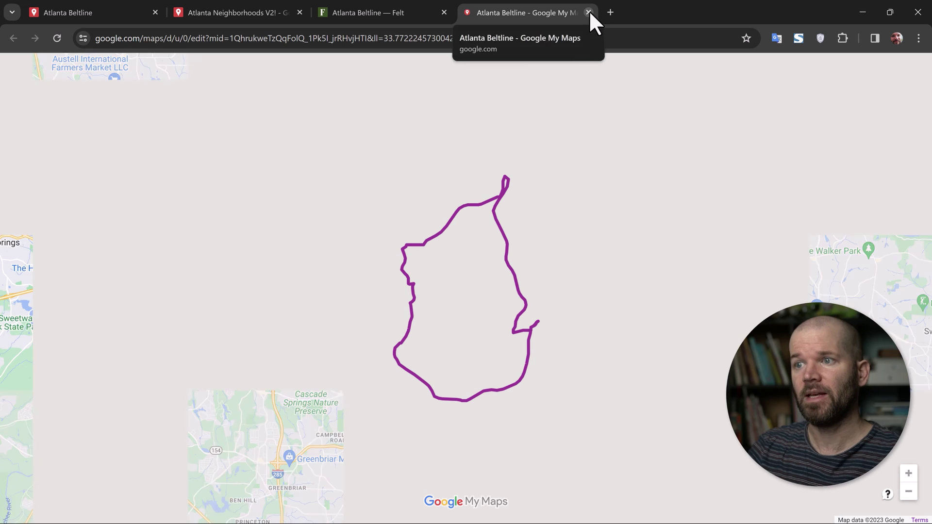
left_click(589, 12)
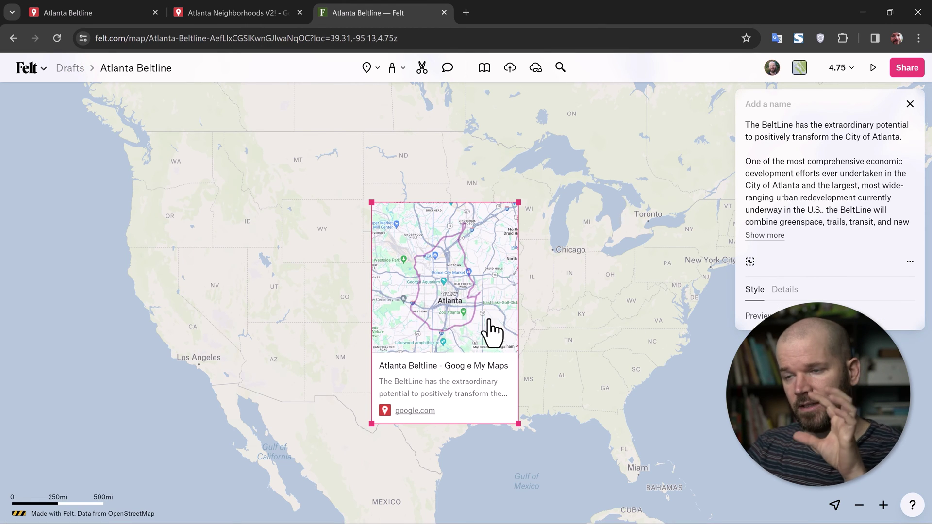
left_click_drag(476, 312, 464, 312)
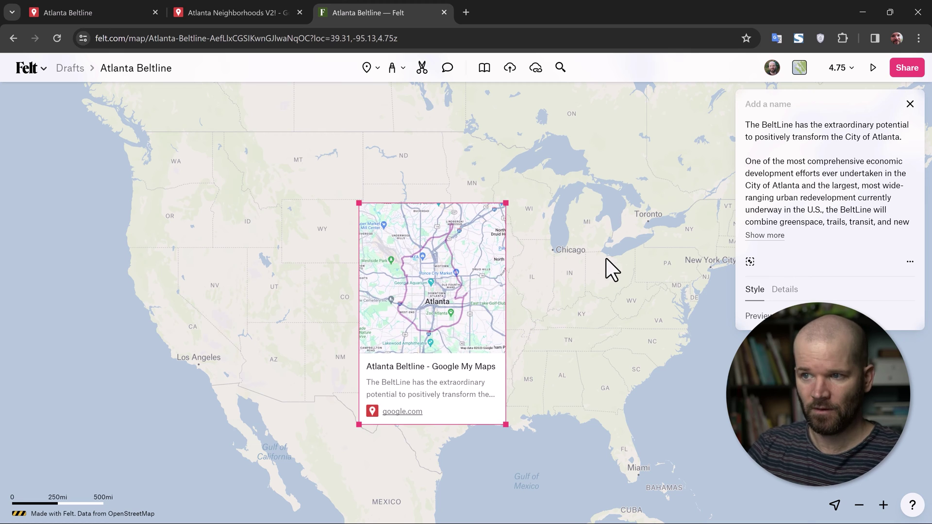
Paste the Google My Maps link onto the map again and add its downloadable data as a layer.
left_click(611, 271)
key("ctrl+v")
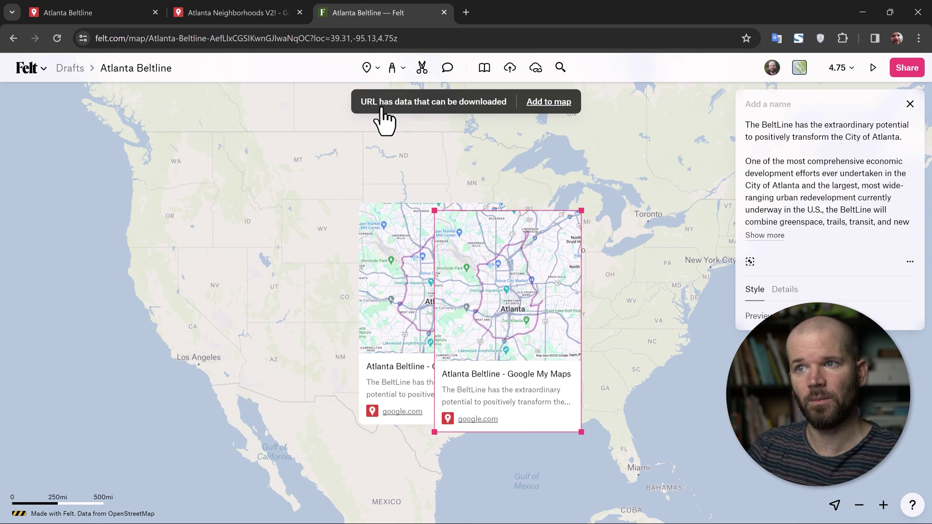
left_click(543, 103)
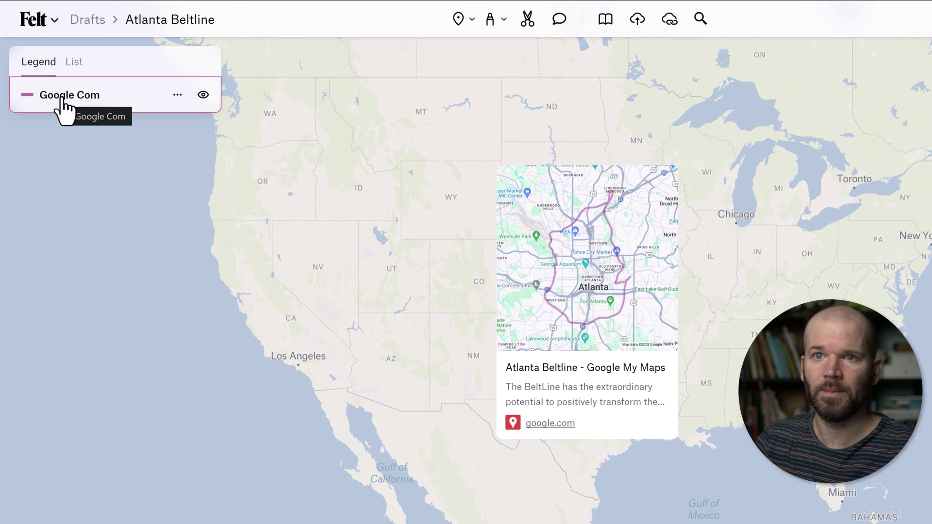
Show the list of map elements and layers and select the Link element.
left_click(75, 62)
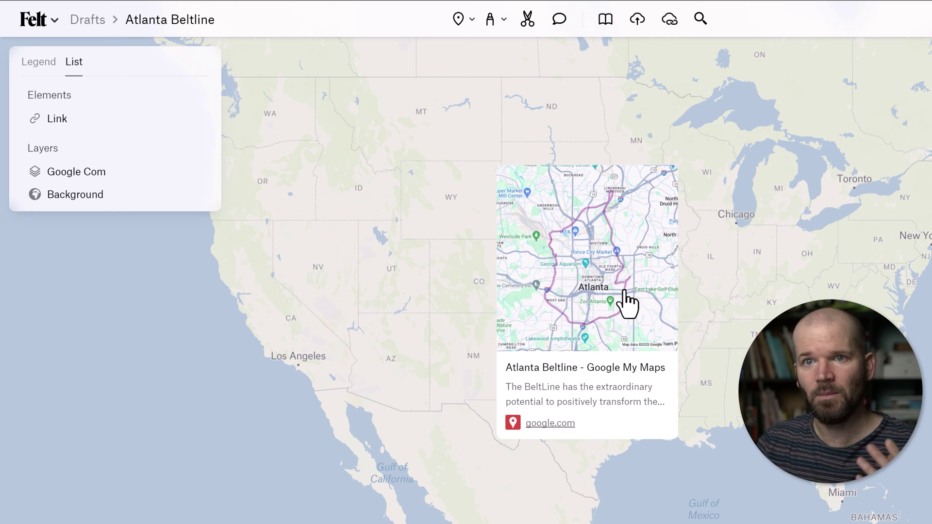
left_click(58, 121)
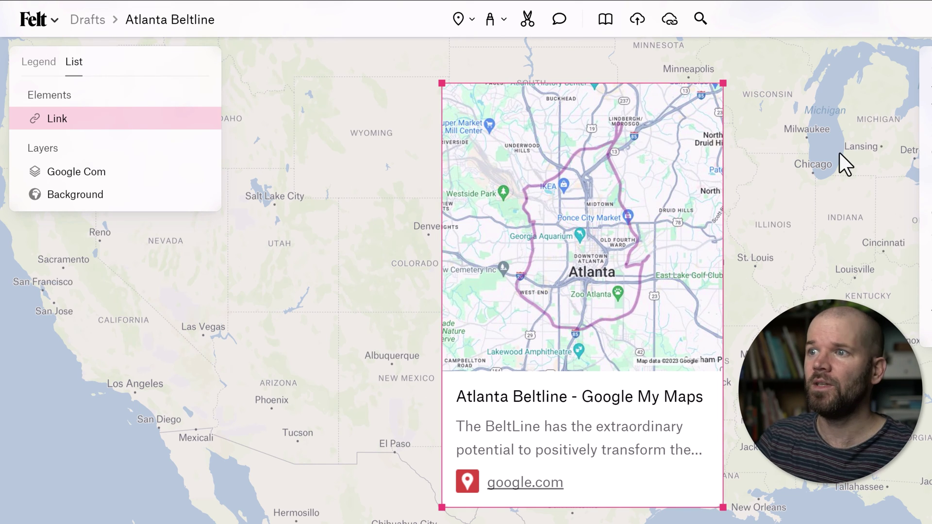
left_click(502, 20)
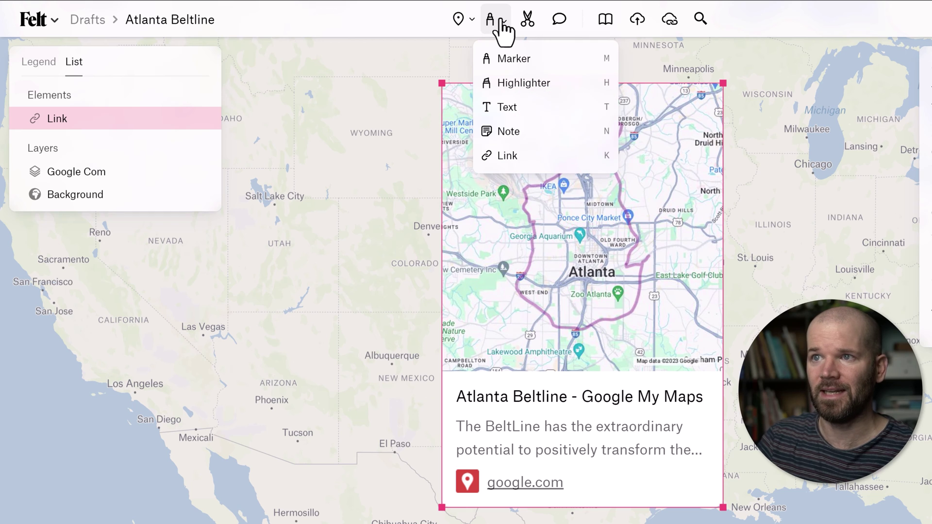
left_click(513, 160)
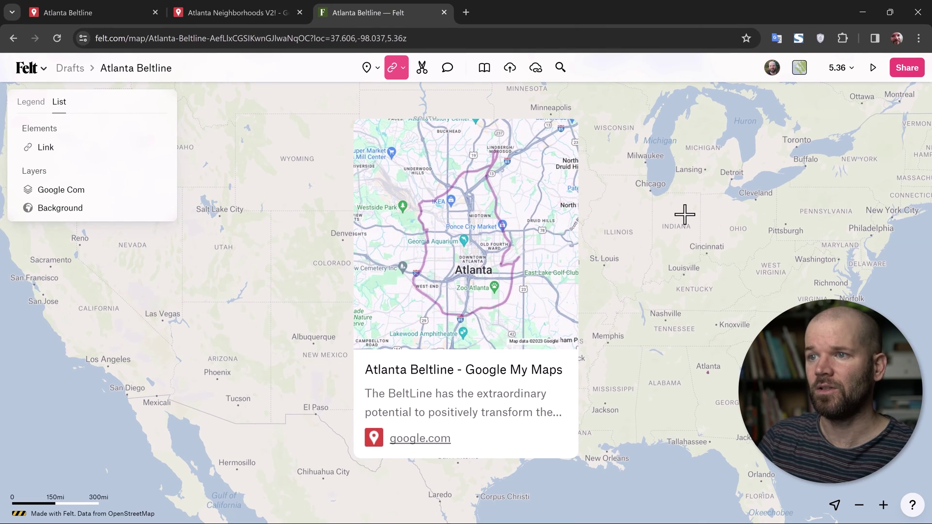
left_click(669, 254)
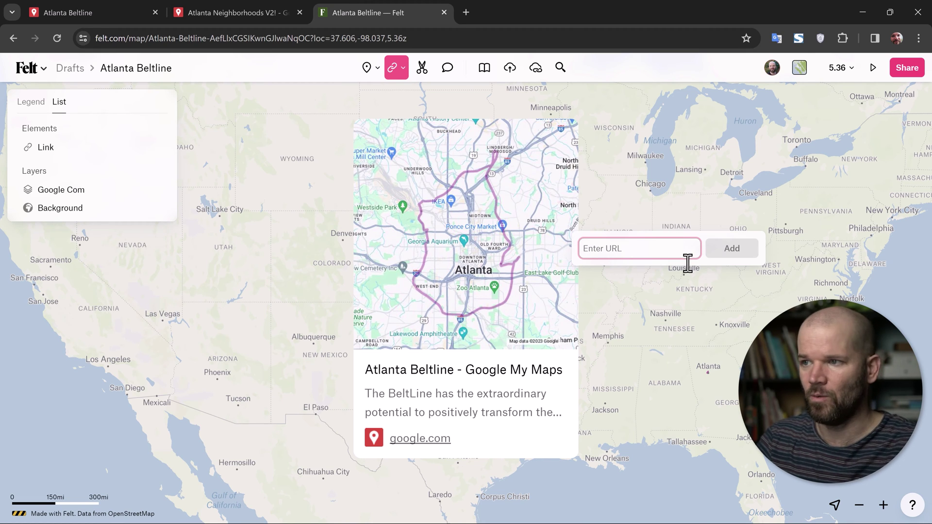
key("Escape")
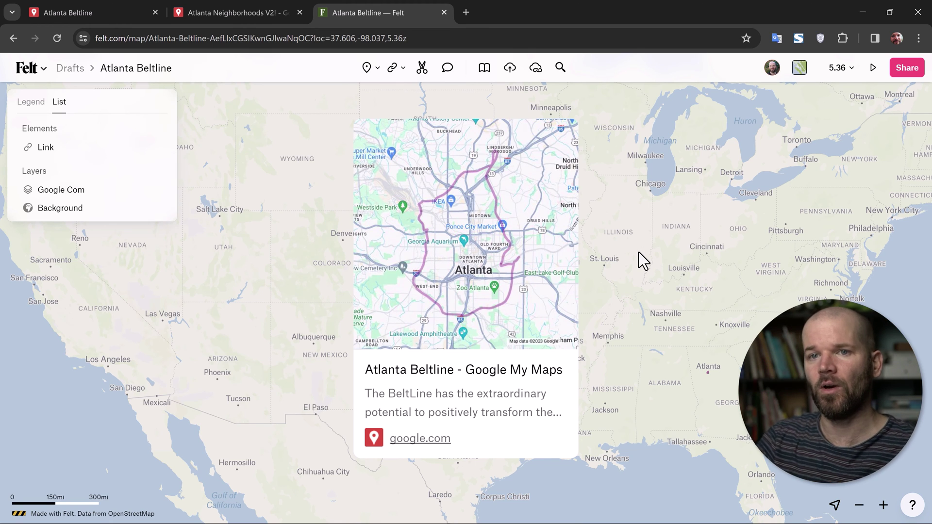
Rename the imported Google Com layer as Atlanta Beltline.
left_click(44, 194)
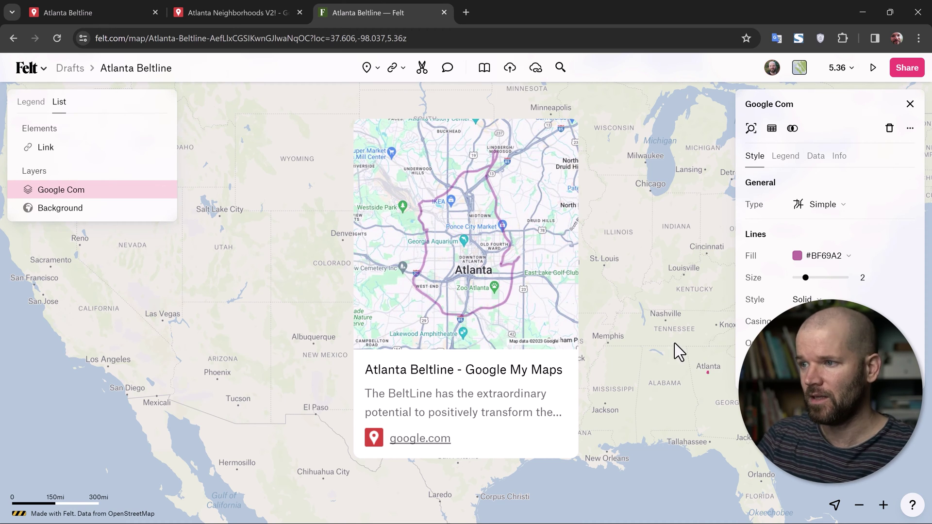
double_click(53, 192)
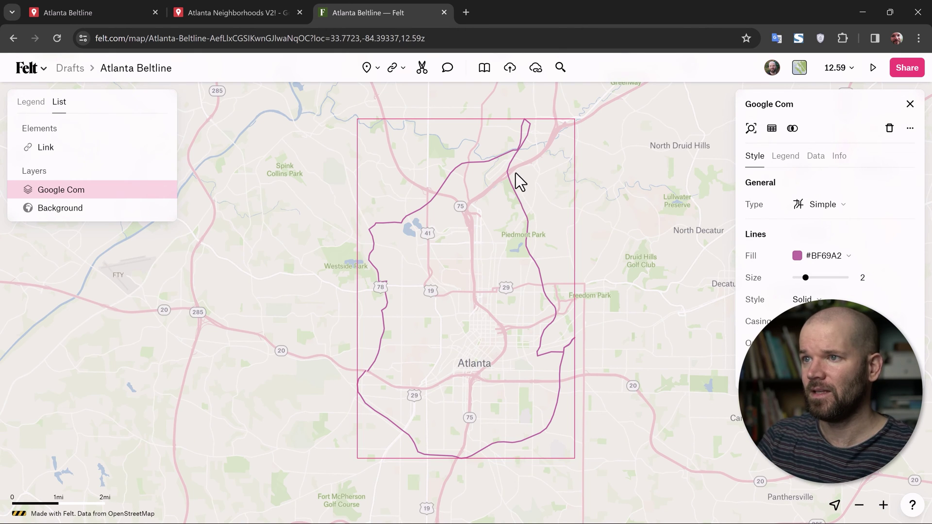
left_click(770, 105)
type("A")
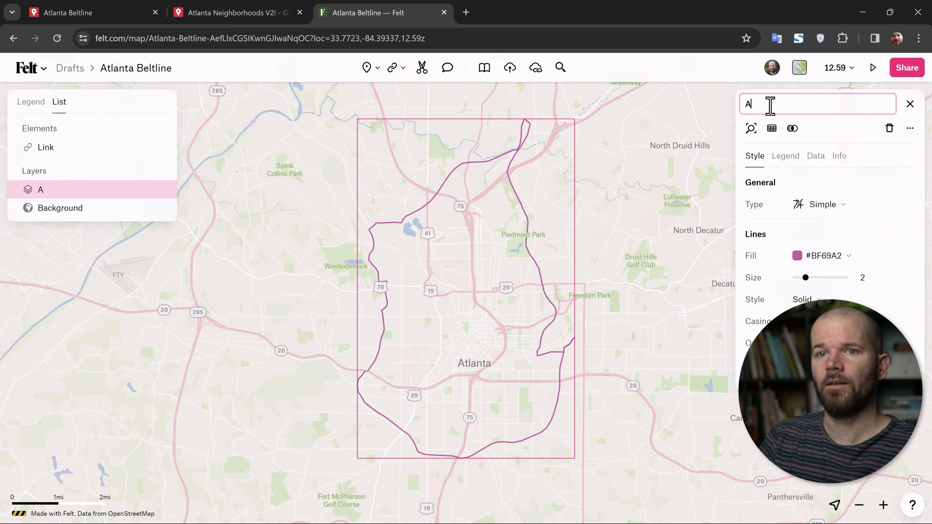
type("tlanta Beltline")
left_click(672, 260)
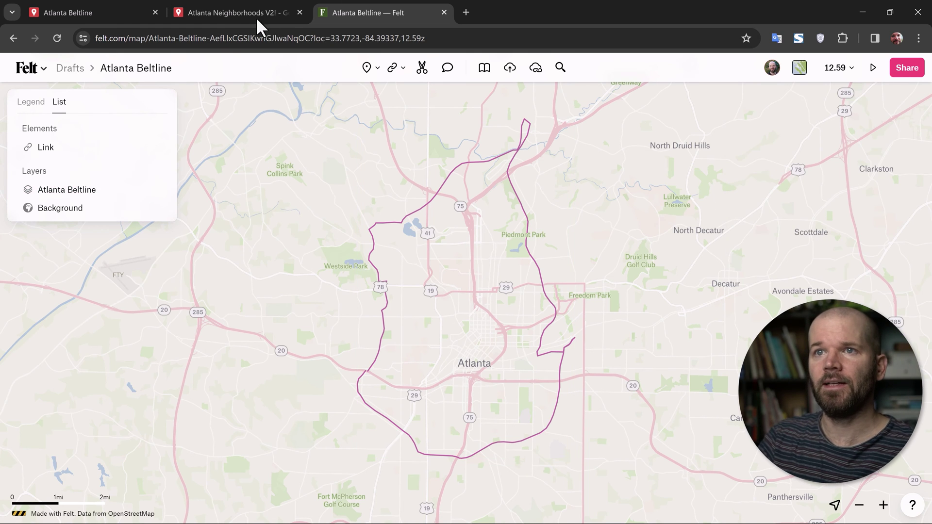
Copy the share link of the Atlanta Neighborhoods V2! map in Google My Maps and return to the Felt map.
left_click(237, 12)
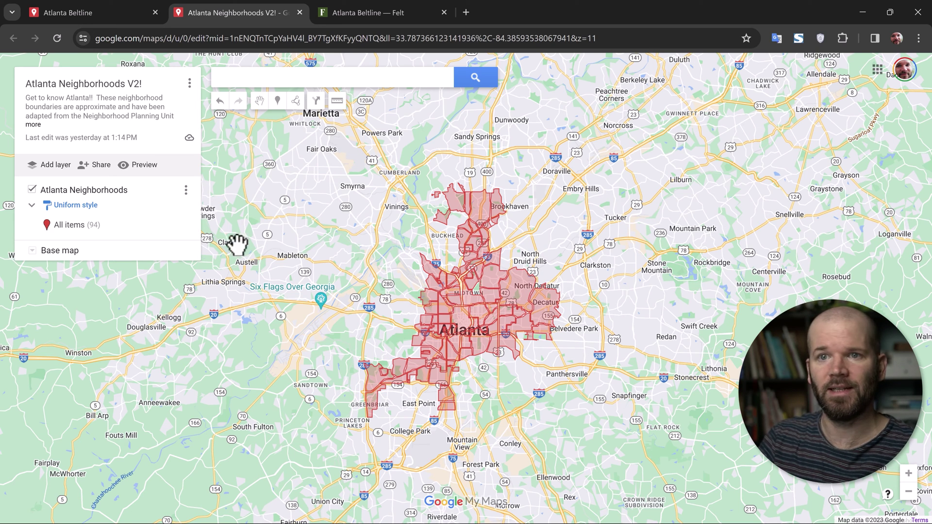
left_click(97, 166)
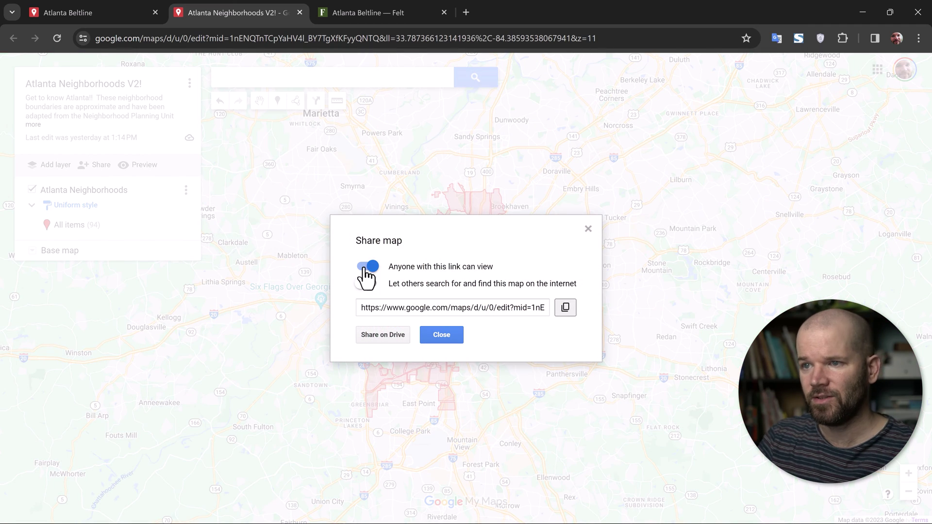
left_click(565, 307)
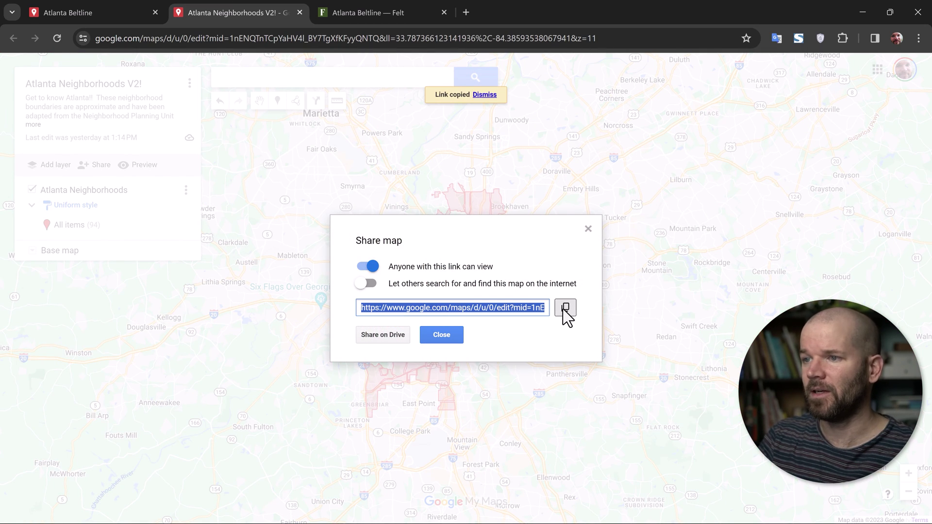
left_click(354, 10)
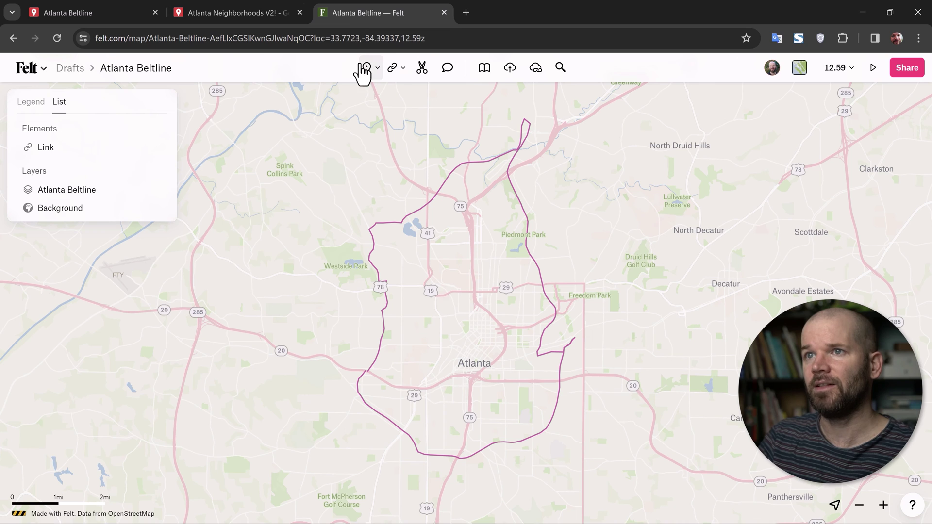
Add a layer from the copied Google My Maps URL and name it Atlanta Neighborhoods.
left_click(536, 69)
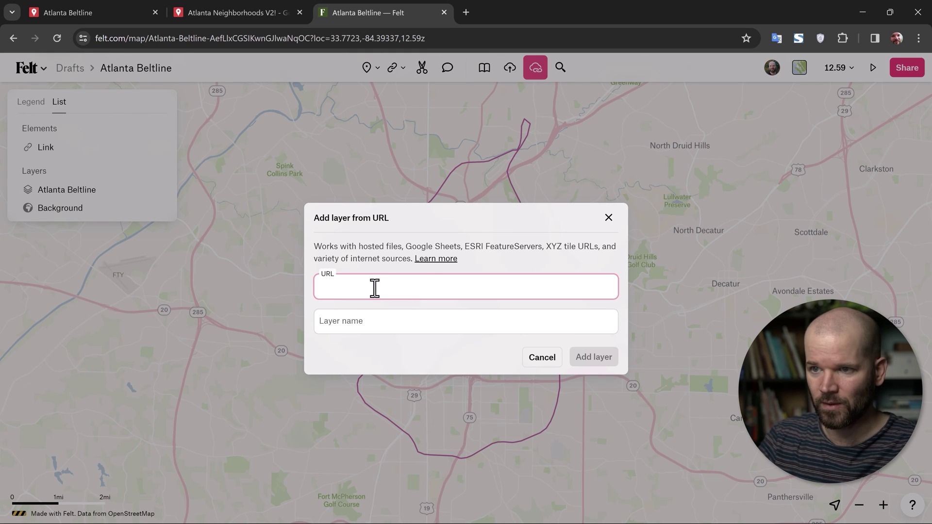
key("ctrl+v")
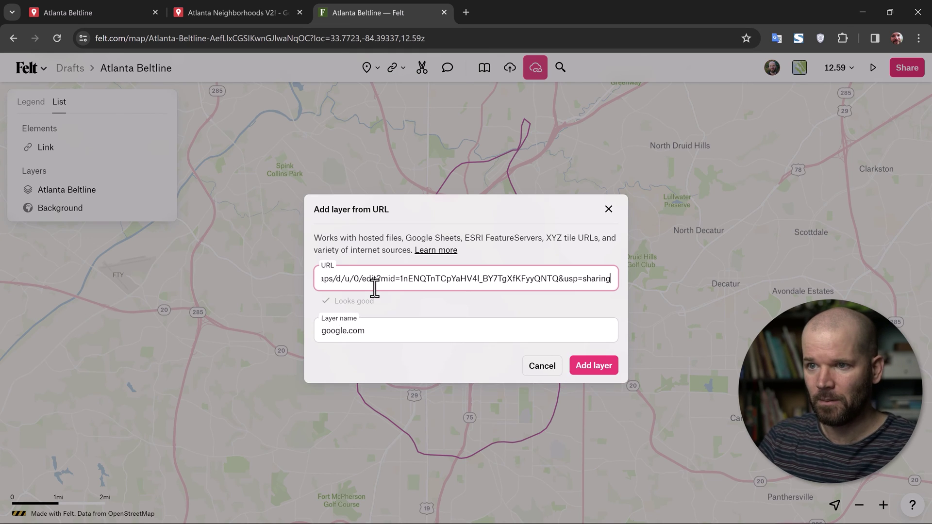
double_click(351, 331)
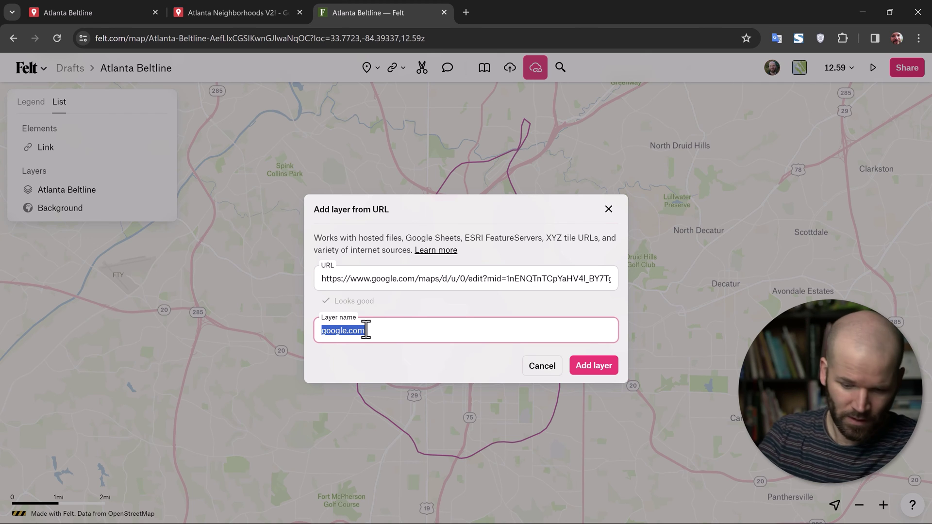
type("Atlanta Neighborhoods")
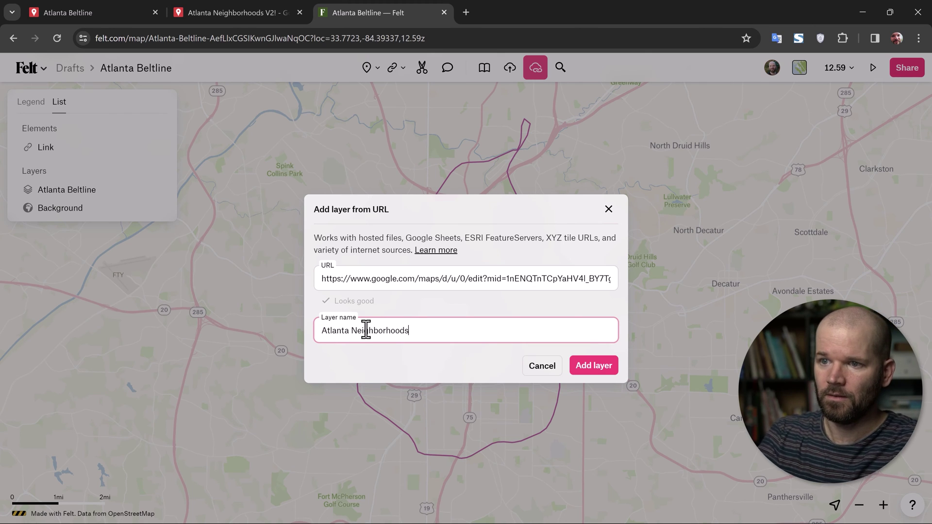
left_click(596, 370)
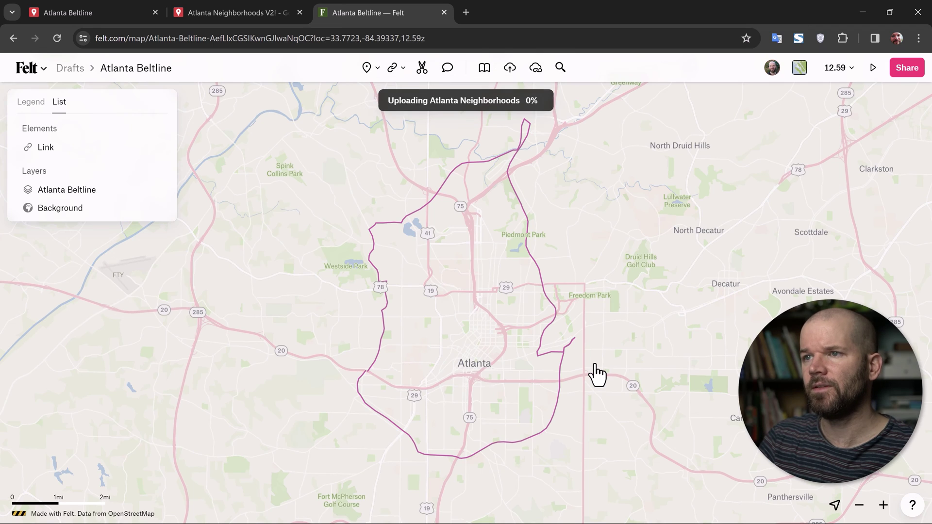
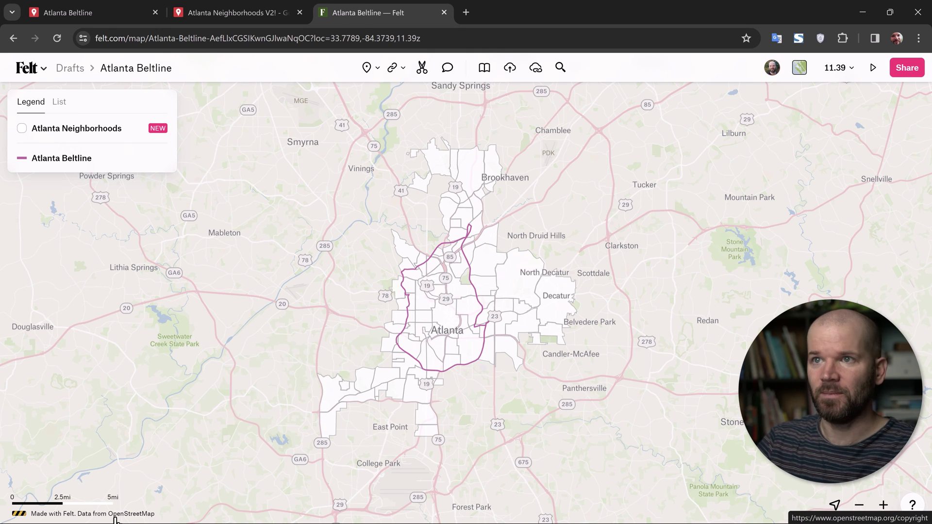
Place the Atlanta BeltLine logo image file on the map, northeast of the Beltline loop.
key("alt+Tab")
left_click_drag(108, 476, 636, 188)
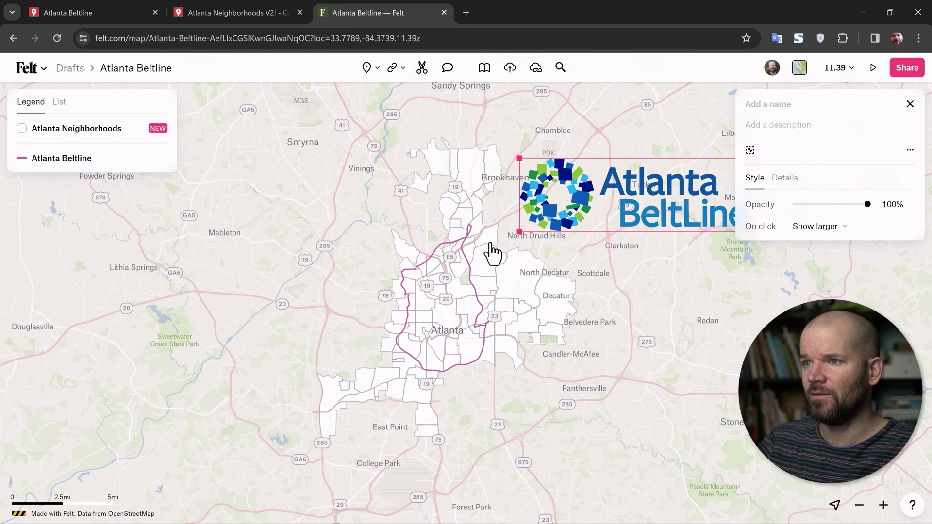
Move the Atlanta Beltline layer above the Atlanta Neighborhoods layer in the legend.
scroll(492, 252, "up", 2)
left_click(77, 168)
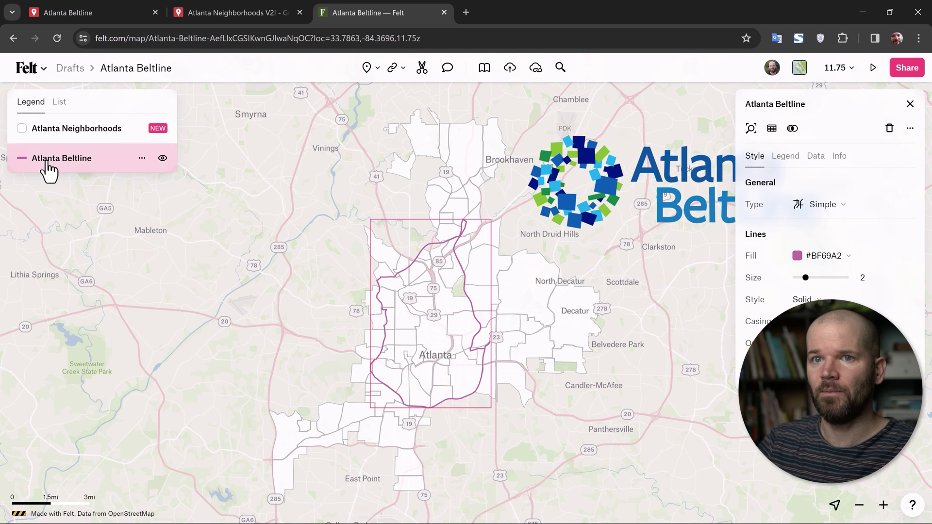
left_click_drag(46, 170, 49, 124)
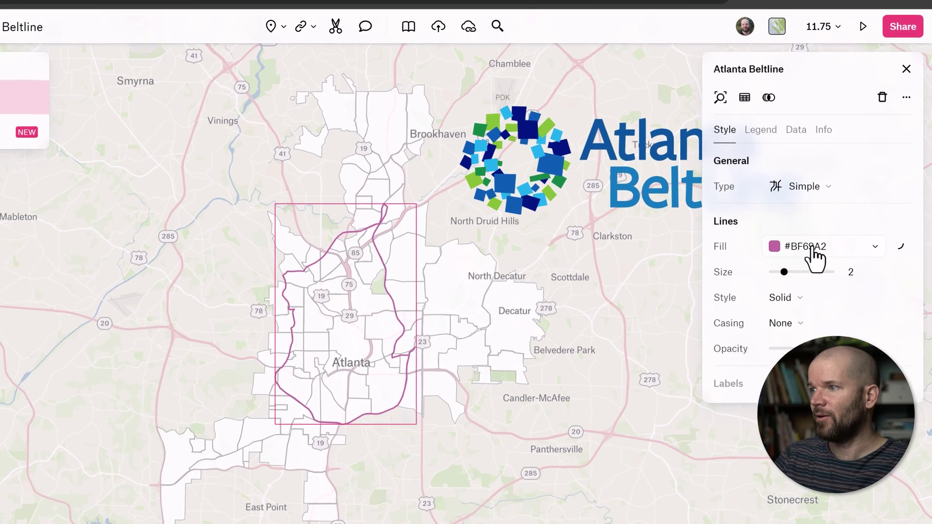
Set the Atlanta Beltline line color to the logo's green, #82BB33, by sampling it from the logo image.
left_click(825, 255)
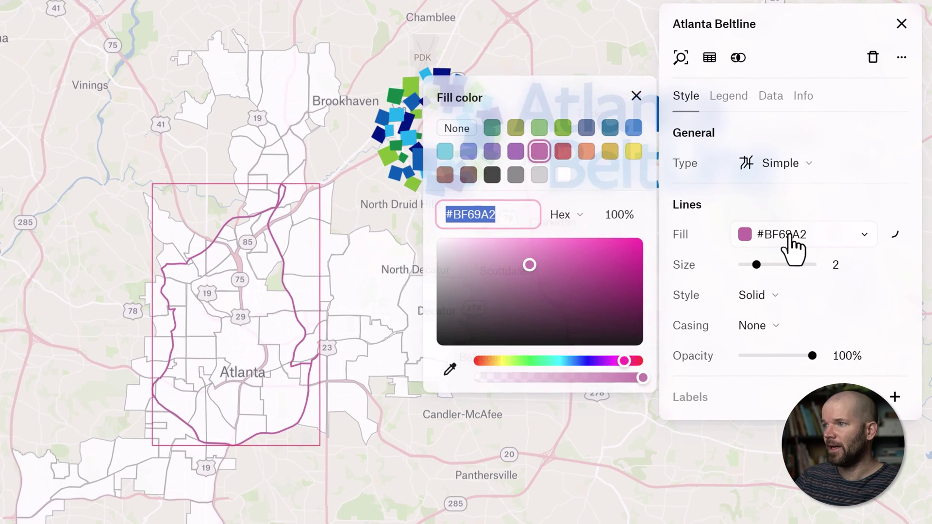
left_click(449, 370)
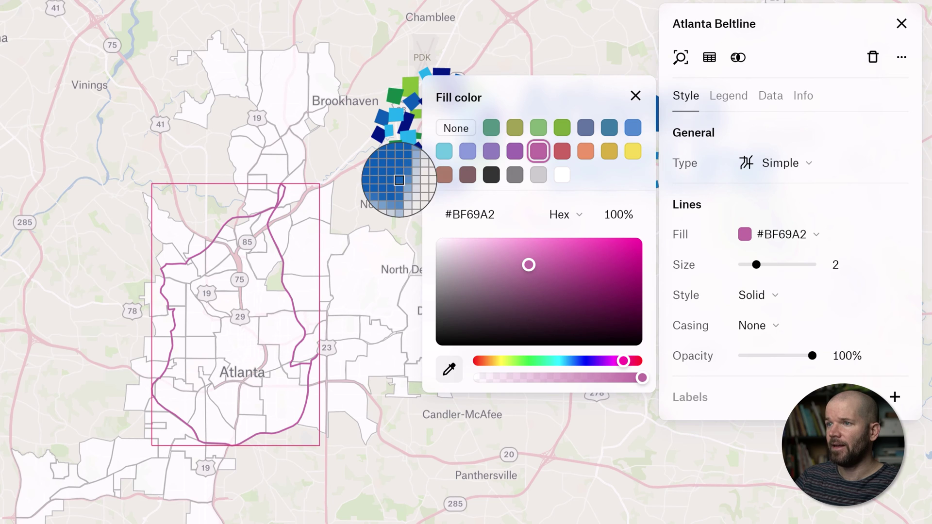
left_click(389, 161)
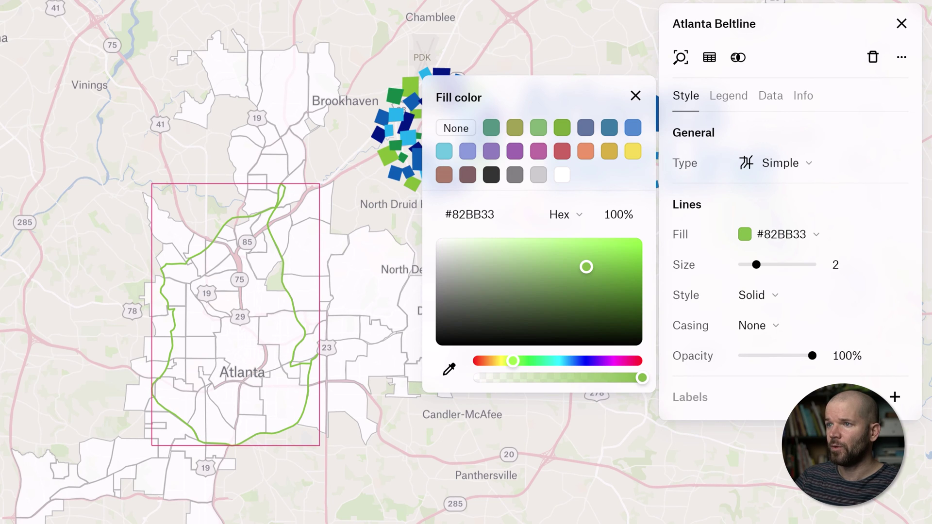
left_click(635, 96)
Give the Atlanta Beltline line a white #FFFFFF casing.
left_click(763, 324)
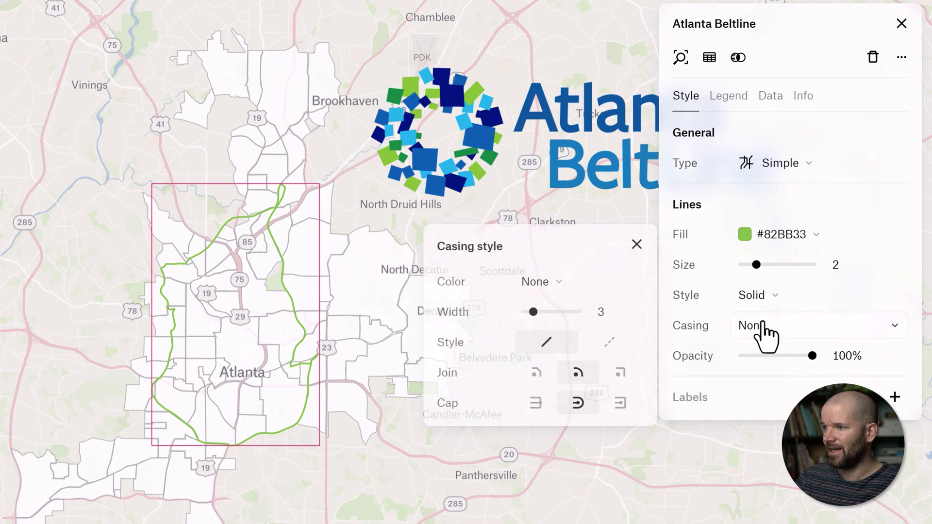
left_click(538, 290)
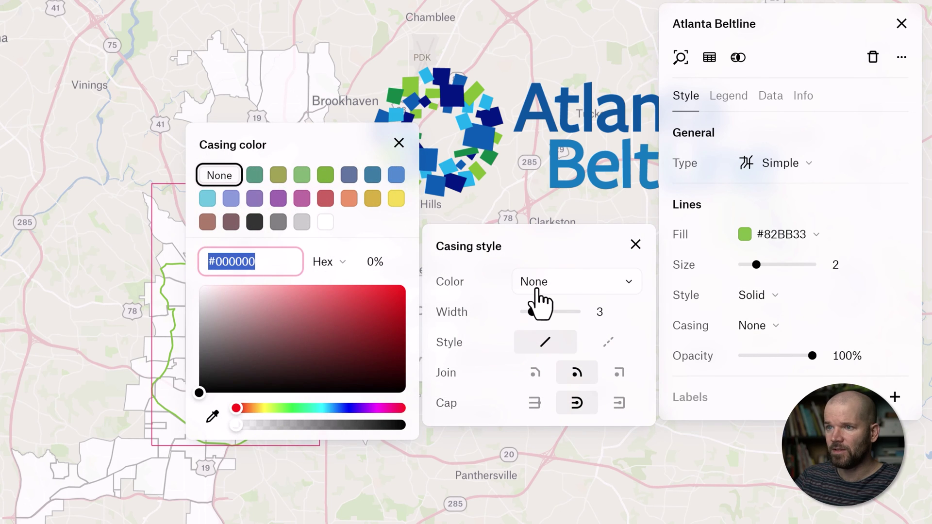
left_click(325, 222)
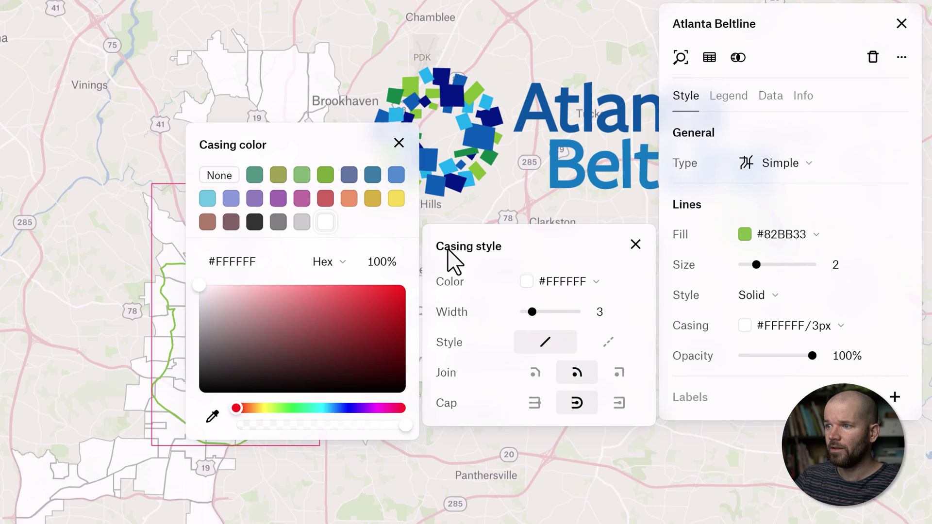
left_click(636, 244)
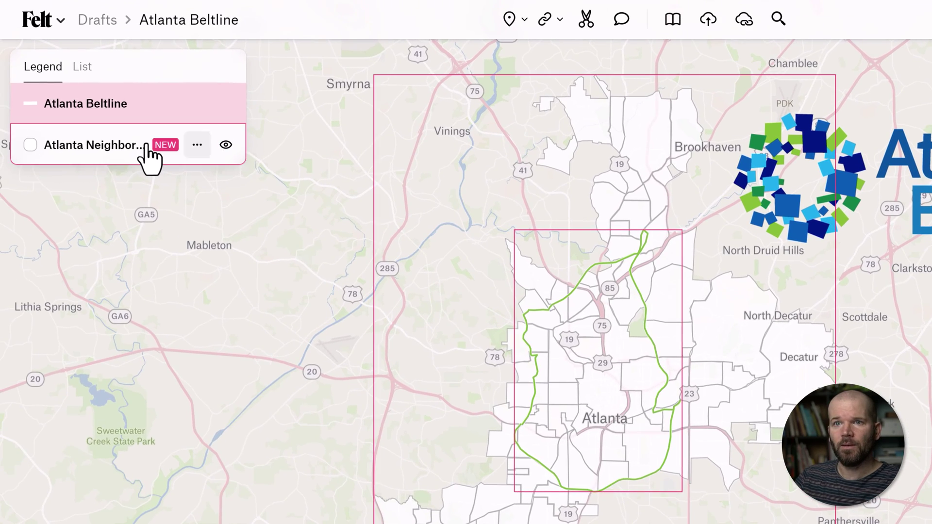
Set the Atlanta Neighborhoods polygons to a dark gray #333333 fill with 6% opacity.
left_click(149, 155)
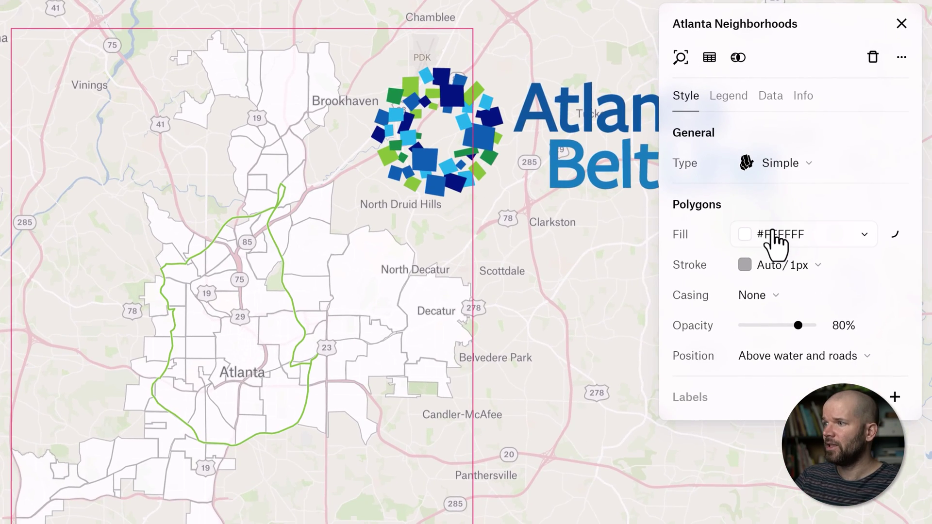
left_click(774, 235)
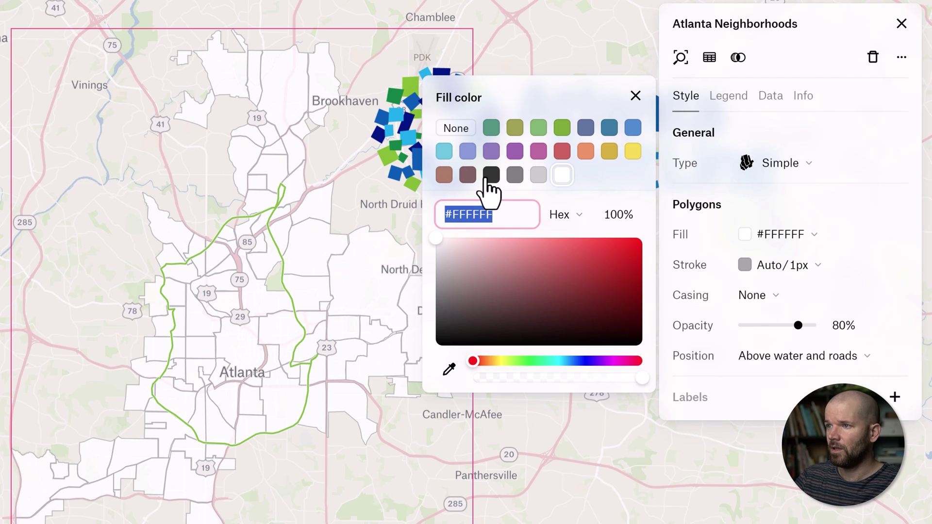
left_click(492, 175)
left_click(636, 95)
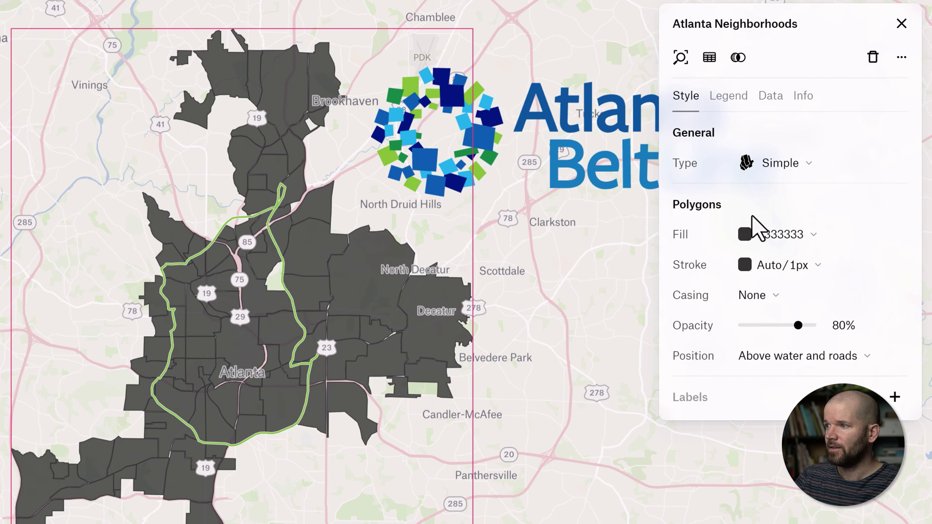
left_click(834, 324)
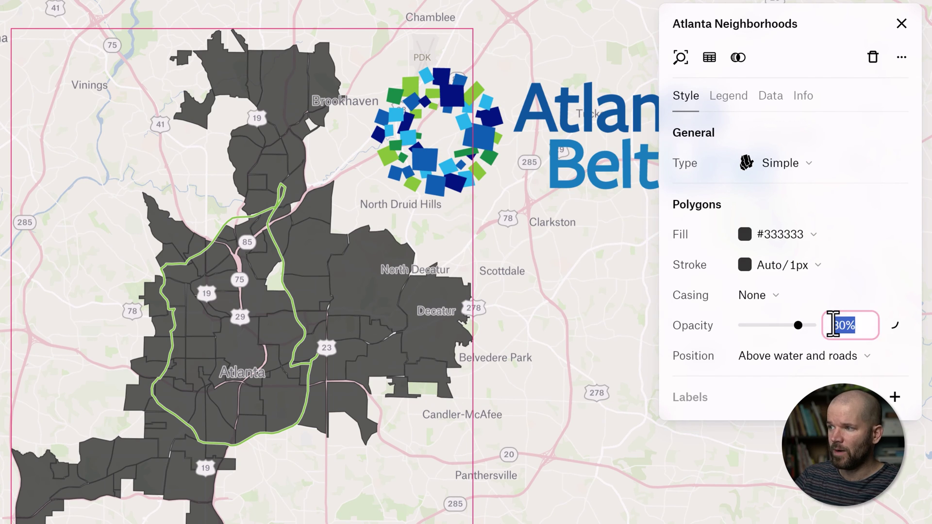
key("BackSpace")
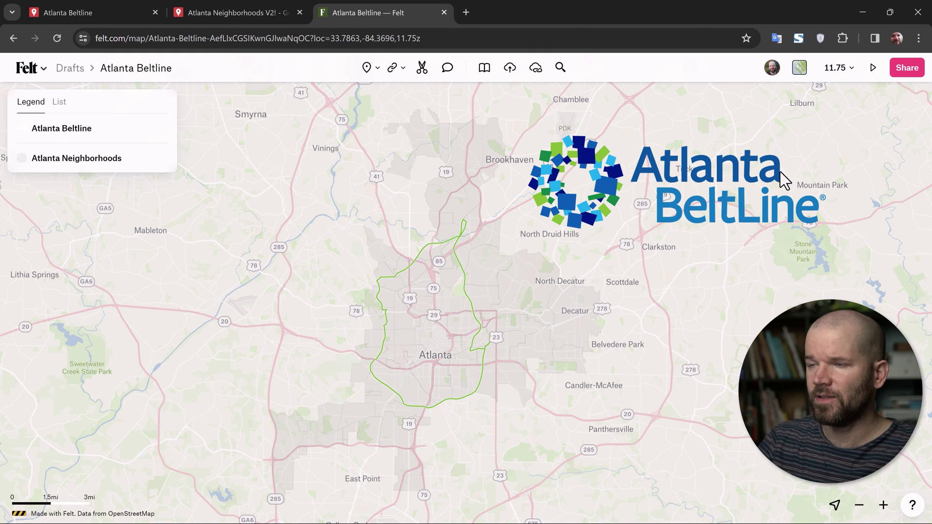
Switch the map background to the Light style and hide its labels.
left_click(799, 68)
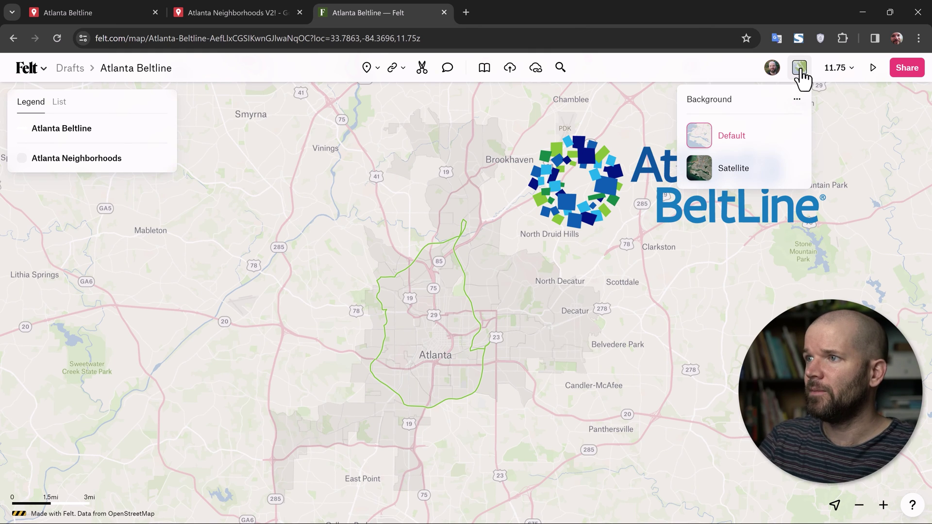
left_click(797, 102)
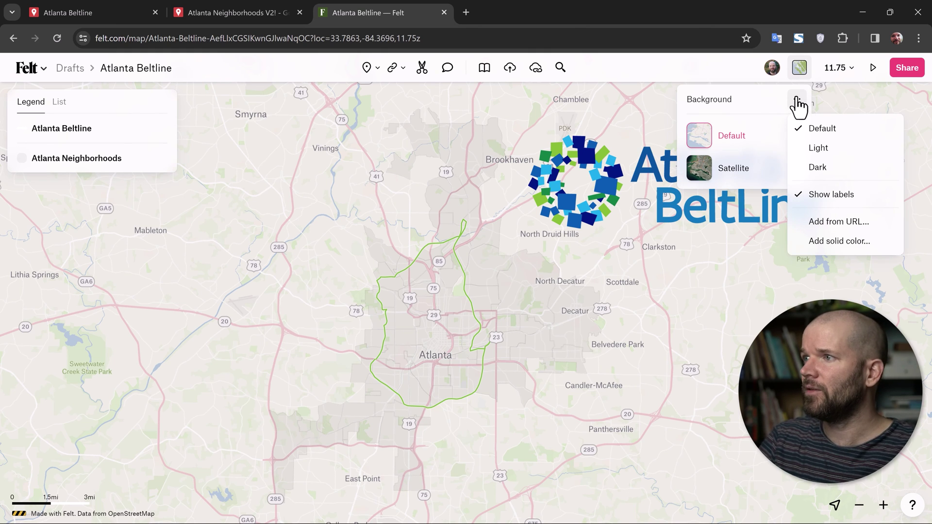
left_click(844, 155)
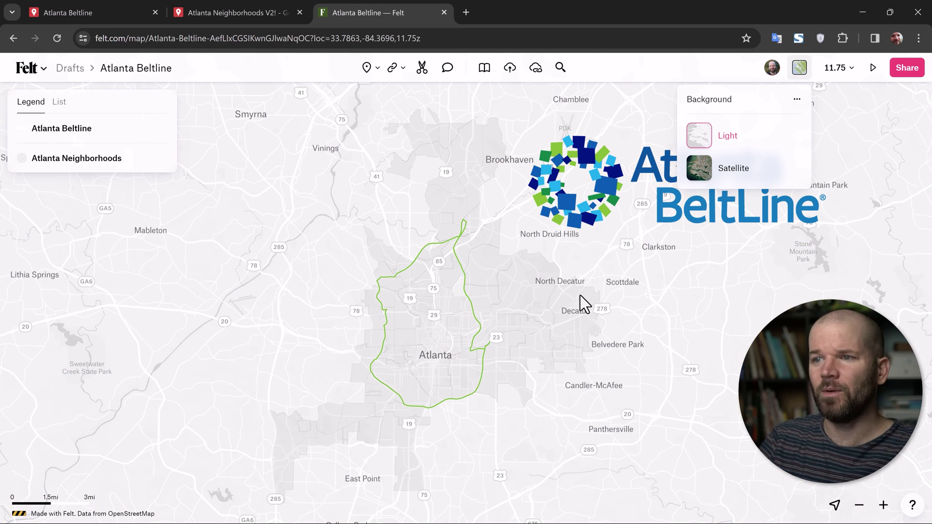
left_click(801, 73)
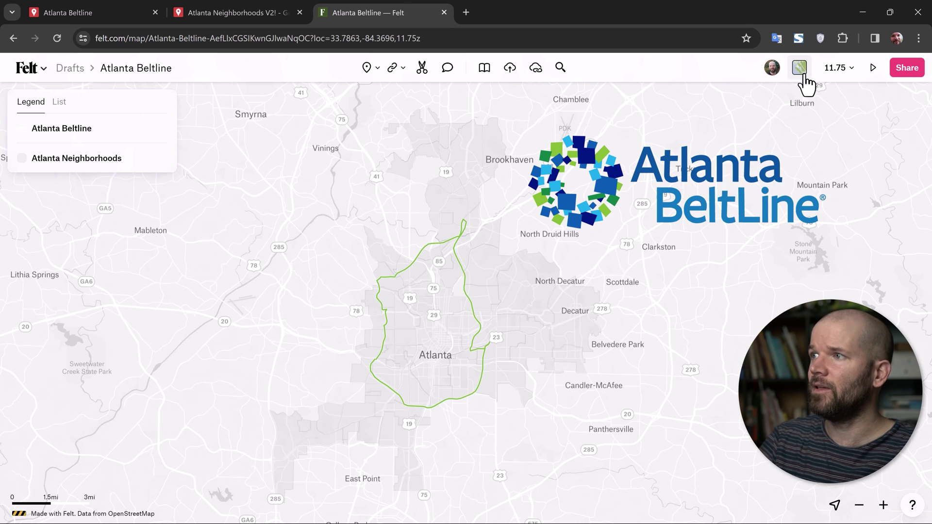
left_click(801, 72)
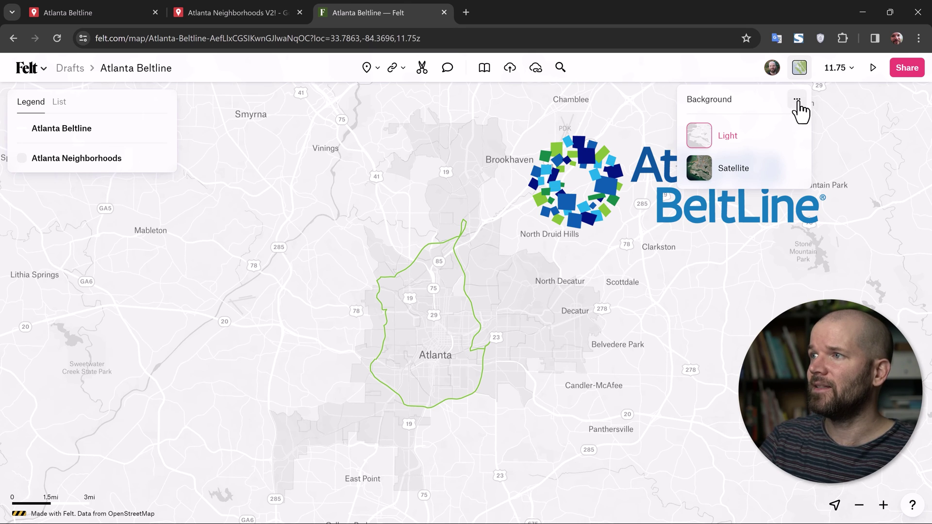
left_click(797, 100)
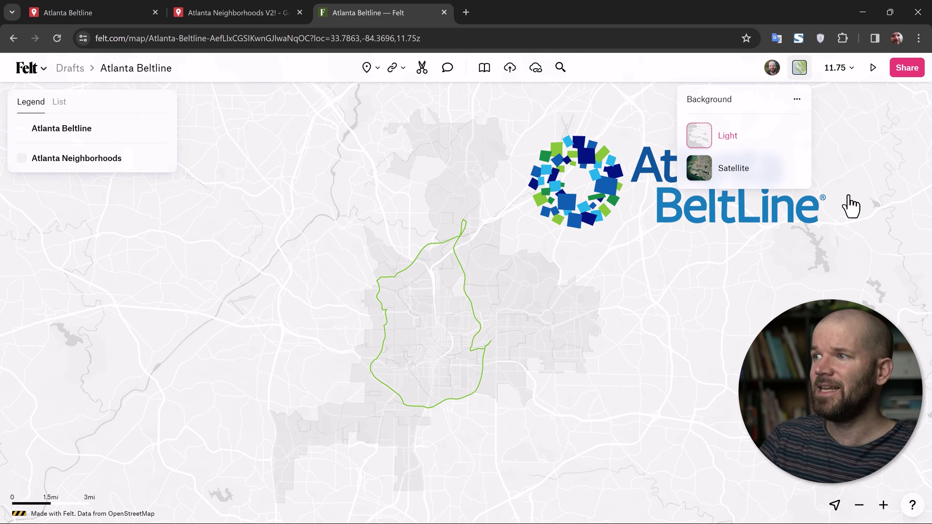
left_click(848, 197)
Add name labels to the Atlanta Neighborhoods layer.
mouse_move(615, 281)
left_mouse_down()
mouse_move(613, 302)
mouse_move(607, 294)
left_mouse_up()
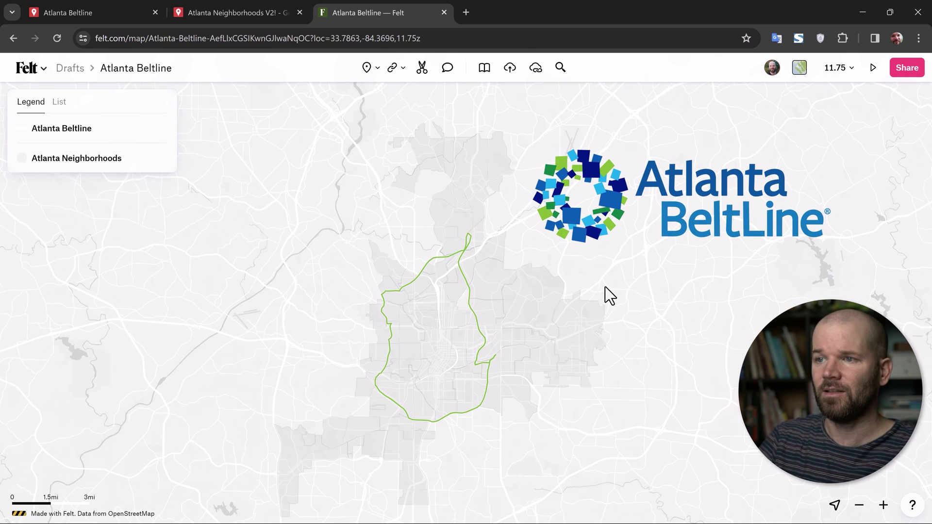
left_click(69, 169)
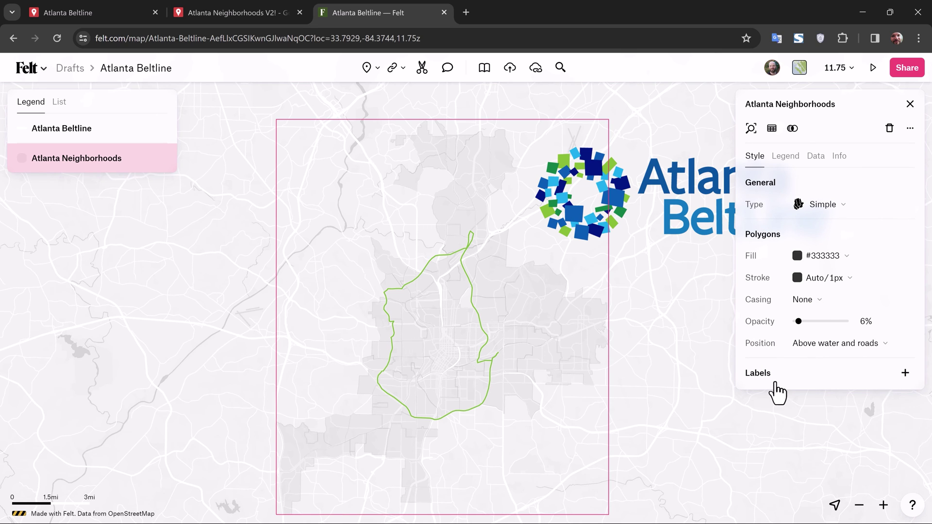
left_click(905, 373)
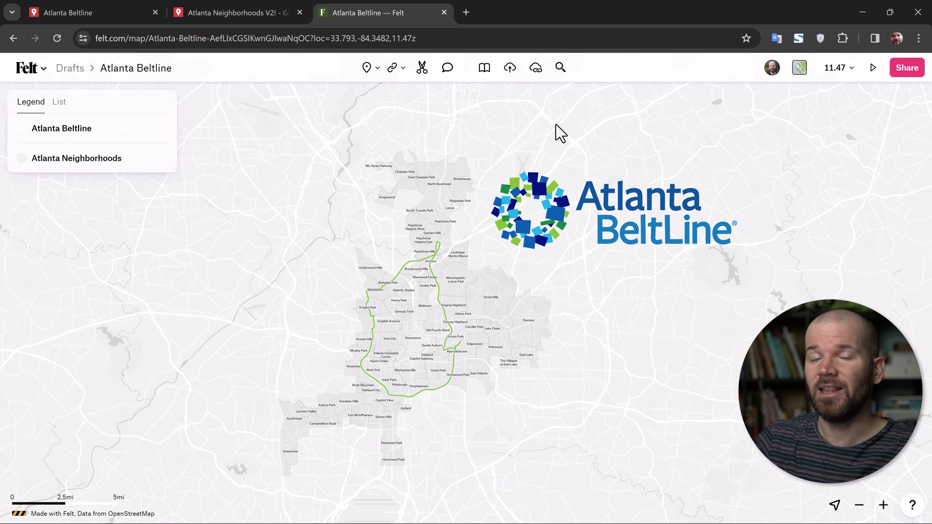
Search the layer library for parks and add the Local Parks layer to the map.
left_click(485, 69)
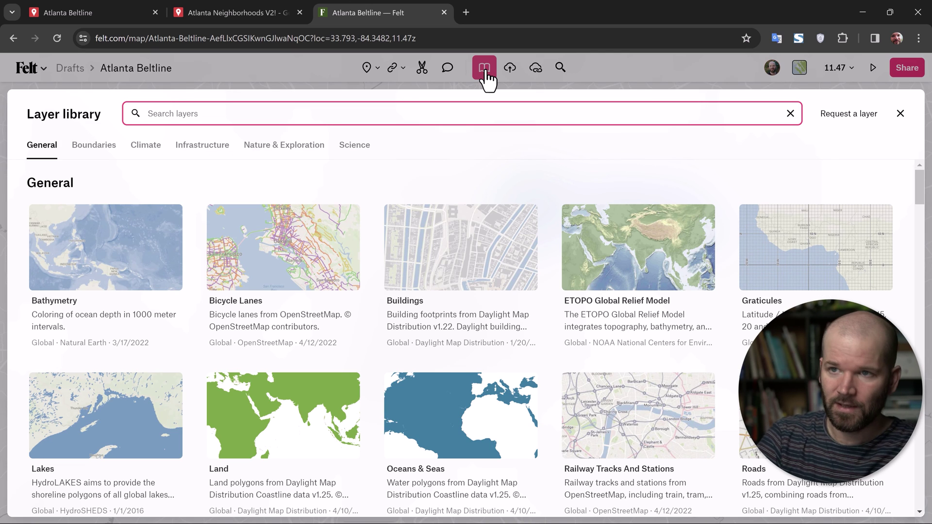
type("parks")
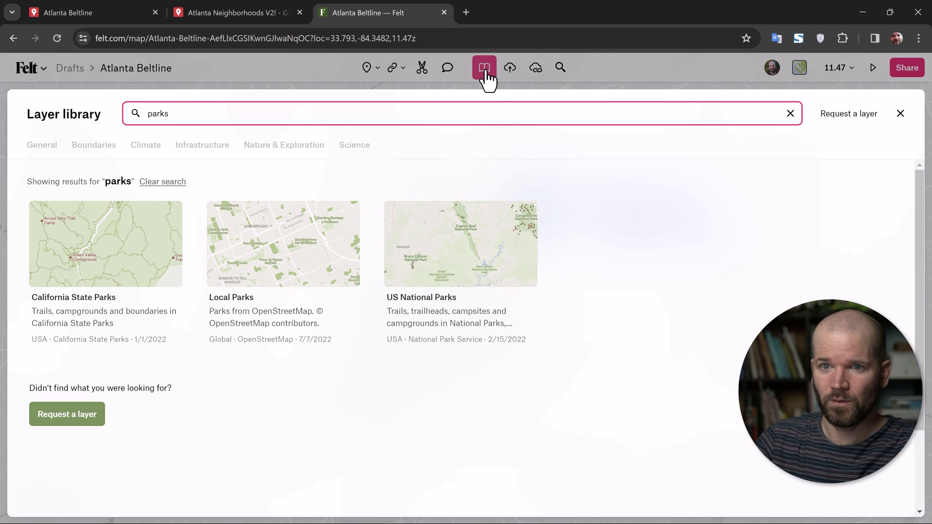
mouse_move(284, 251)
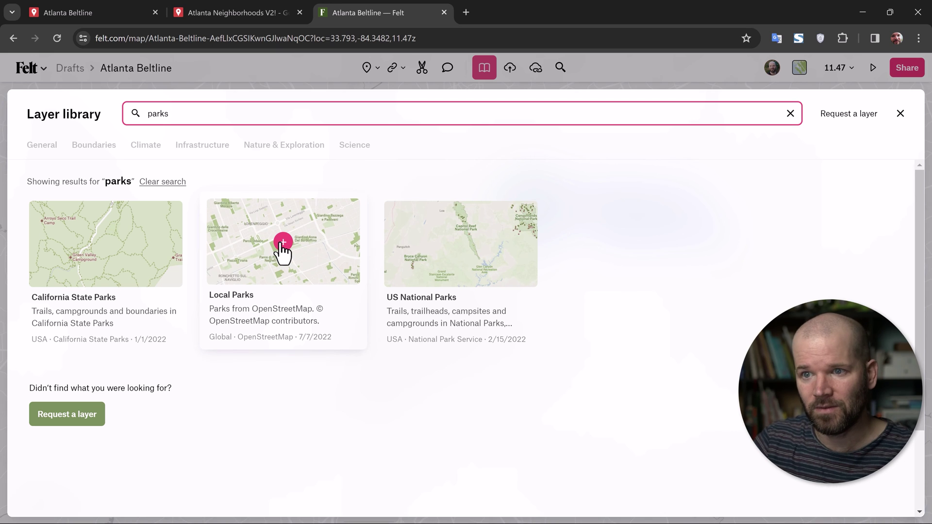
left_click(282, 242)
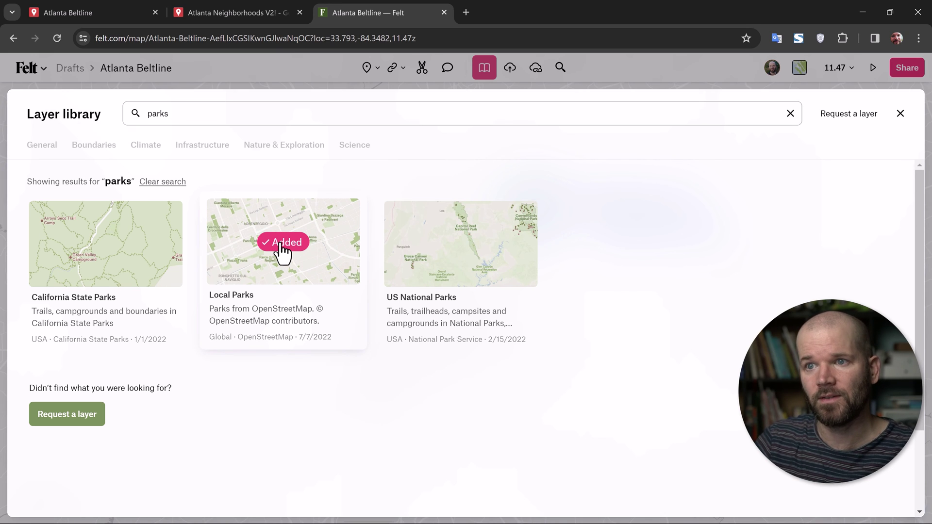
left_click(900, 115)
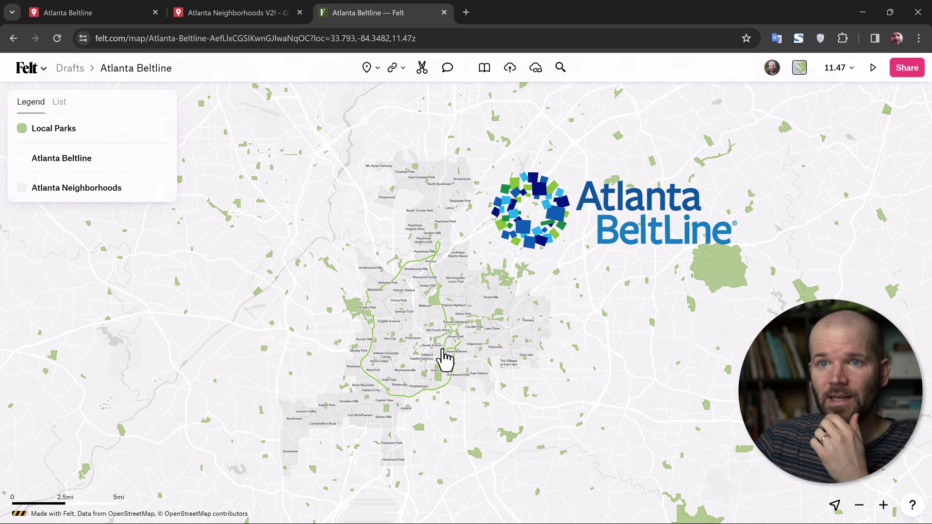
Intersect the Local Parks layer with Atlanta Neighborhoods, applied to features on screen, outputting Local Parks (Intersected).
left_click(55, 129)
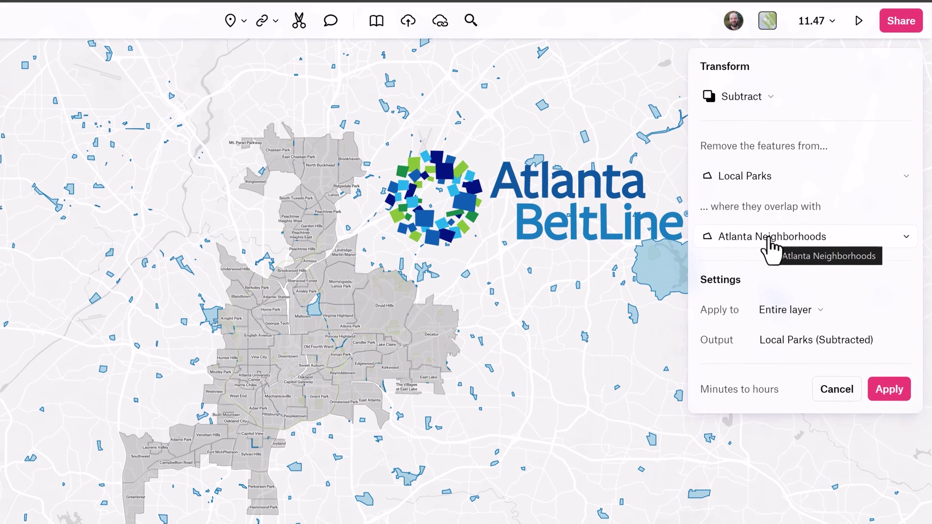
left_click(769, 96)
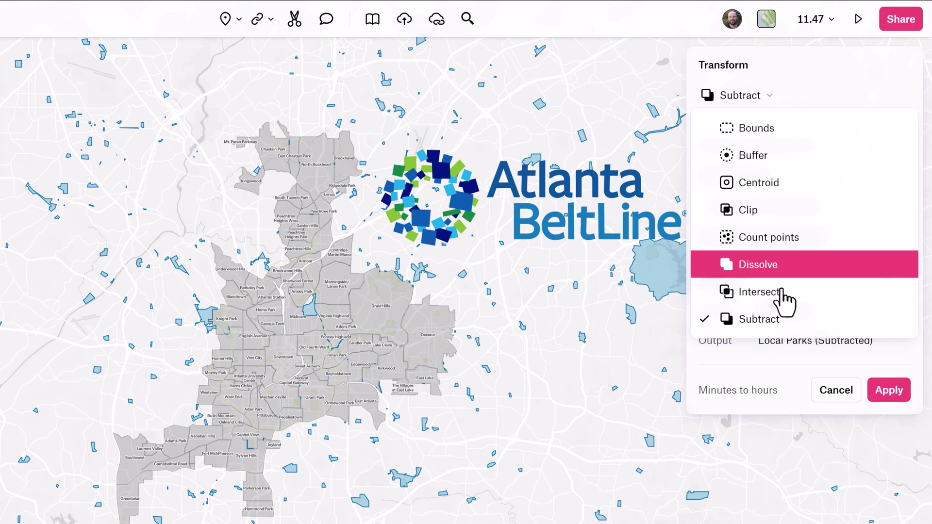
left_click(781, 292)
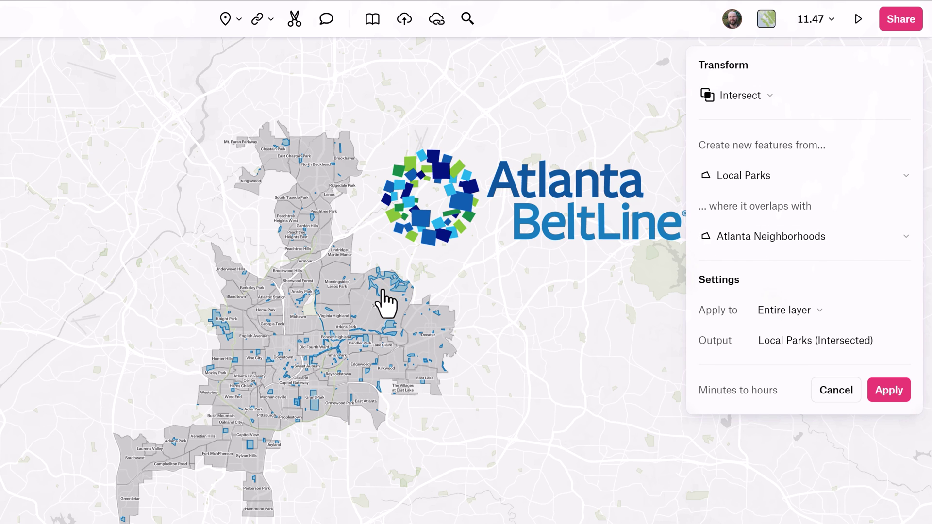
left_click(770, 341)
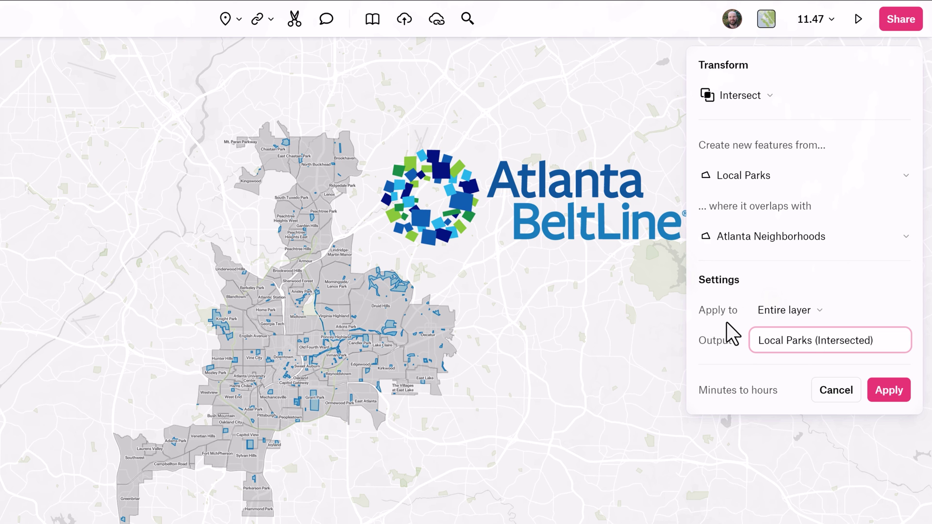
left_click(766, 320)
left_click(790, 370)
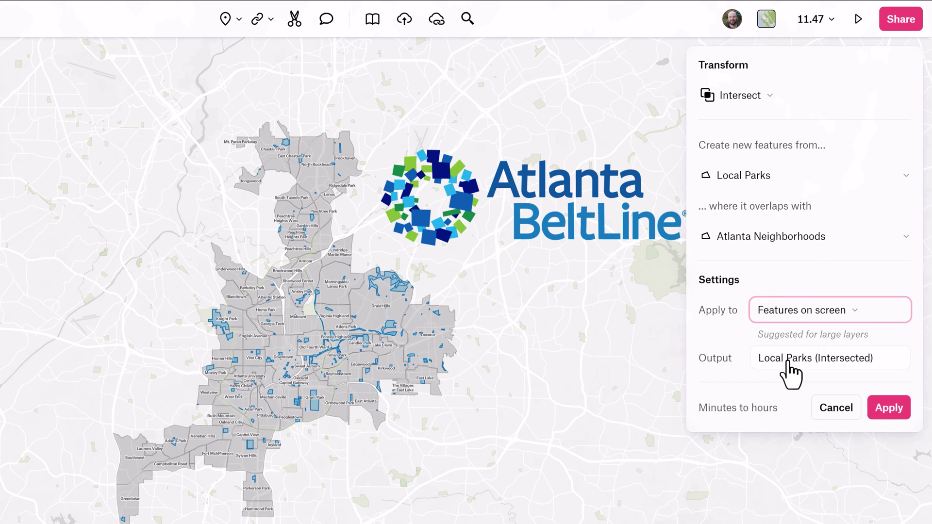
left_click(886, 409)
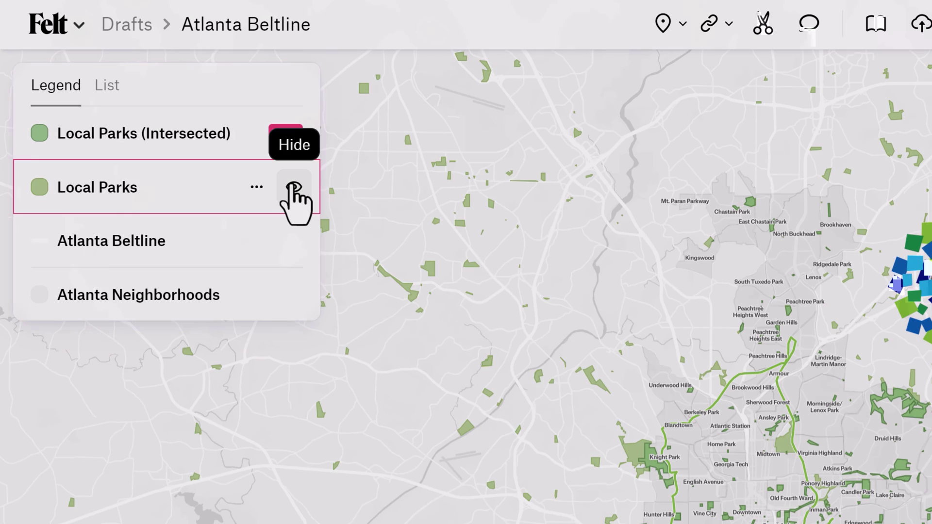
Hide the original Local Parks layer and set the Local Parks (Intersected) polygons to 32% opacity.
left_click(294, 187)
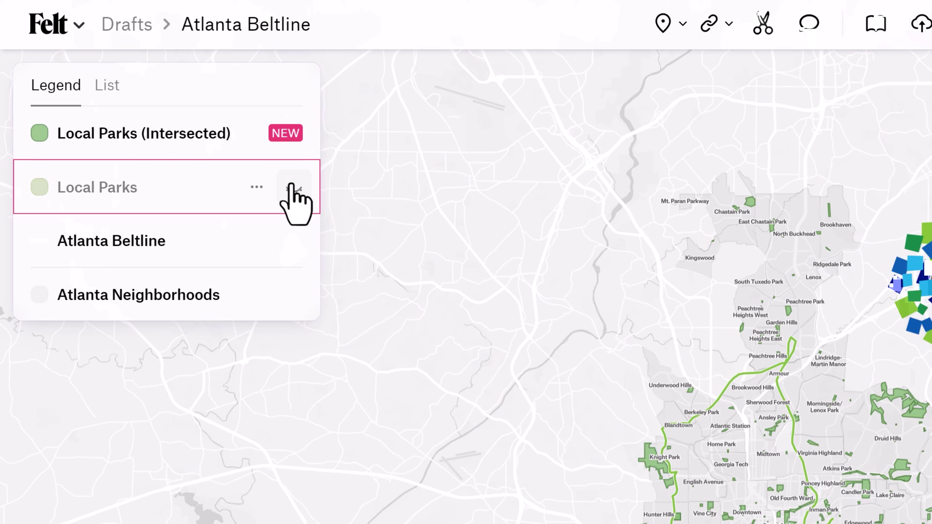
left_click(138, 132)
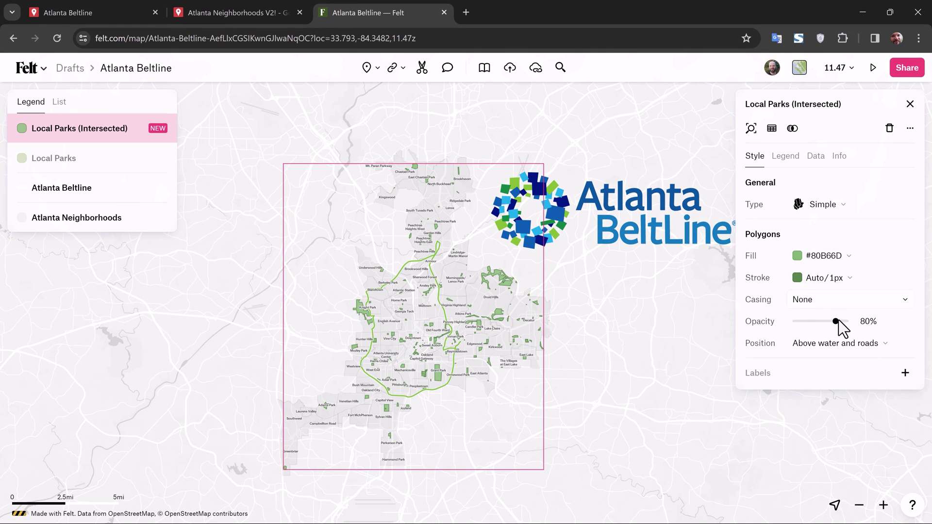
left_click(808, 321)
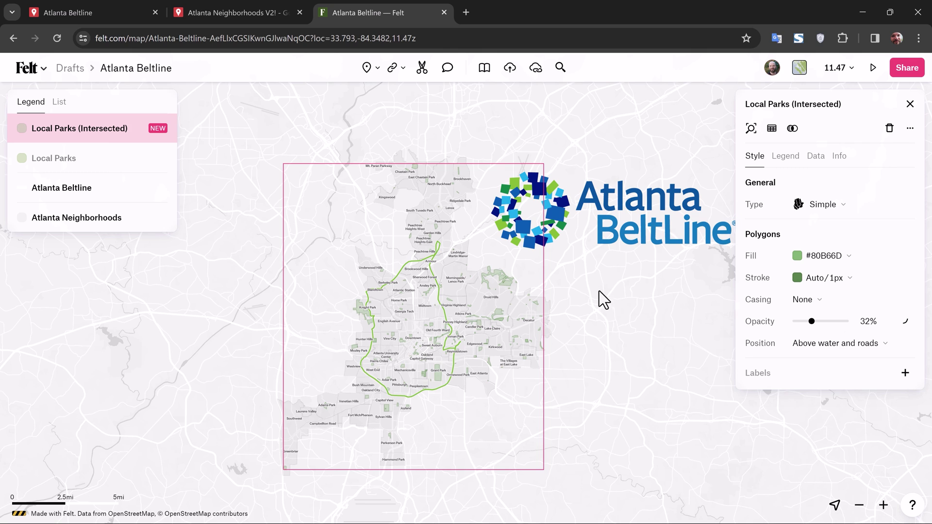
key("Escape")
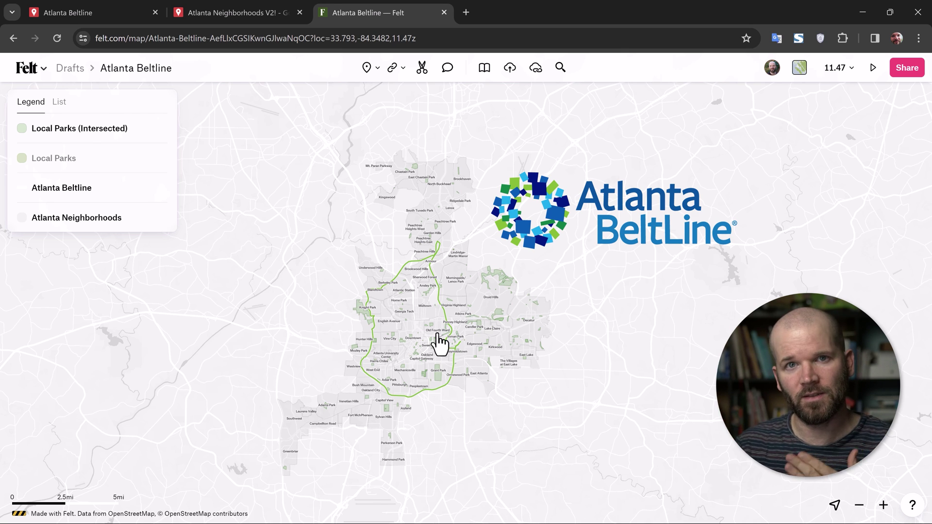
scroll(410, 343, "up", 2)
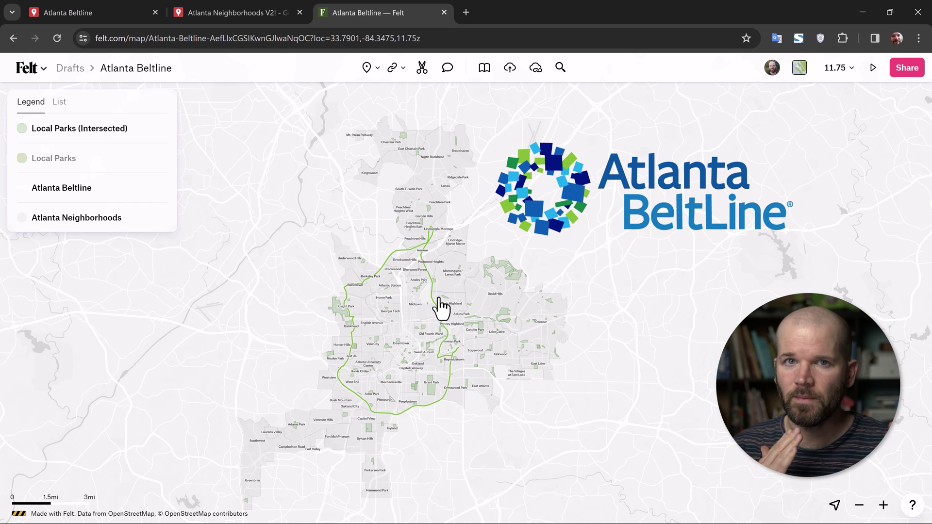
scroll(421, 310, "right", 2)
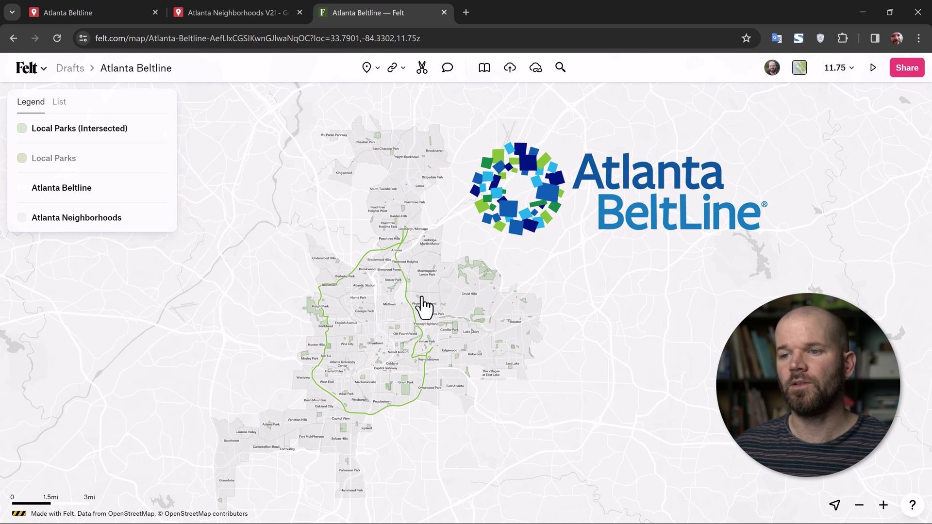
left_click_drag(576, 266, 582, 266)
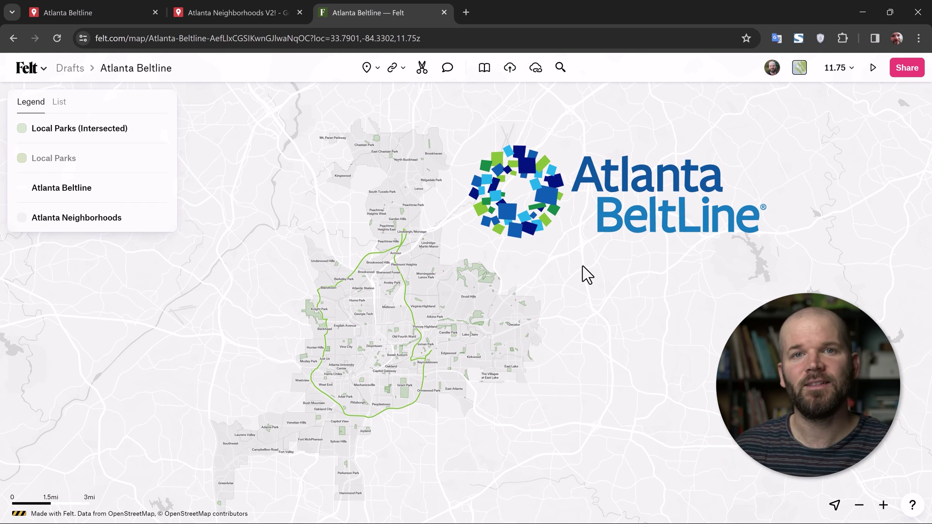